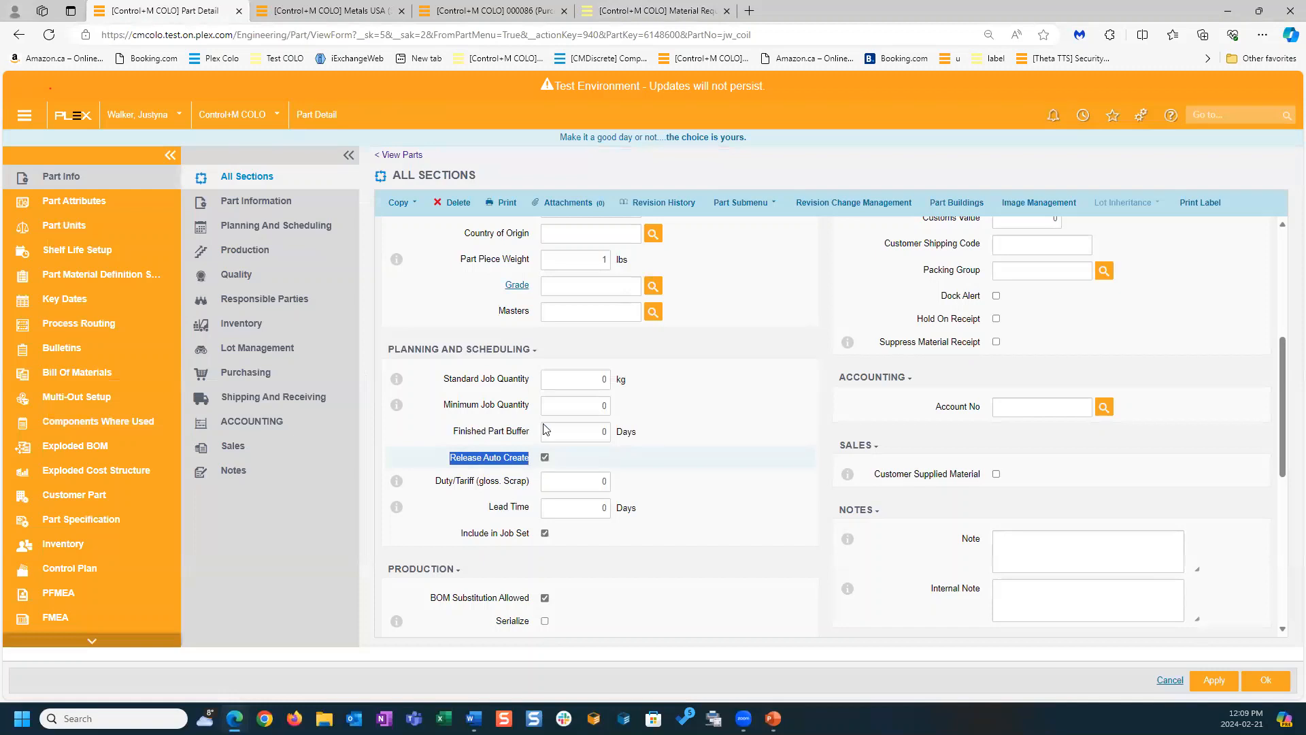
Review the Release Auto Create setting of part jw_coil and the supplier assigned to its Receive (kg) operation in the process routing.
scroll(731, 334, "up", 5)
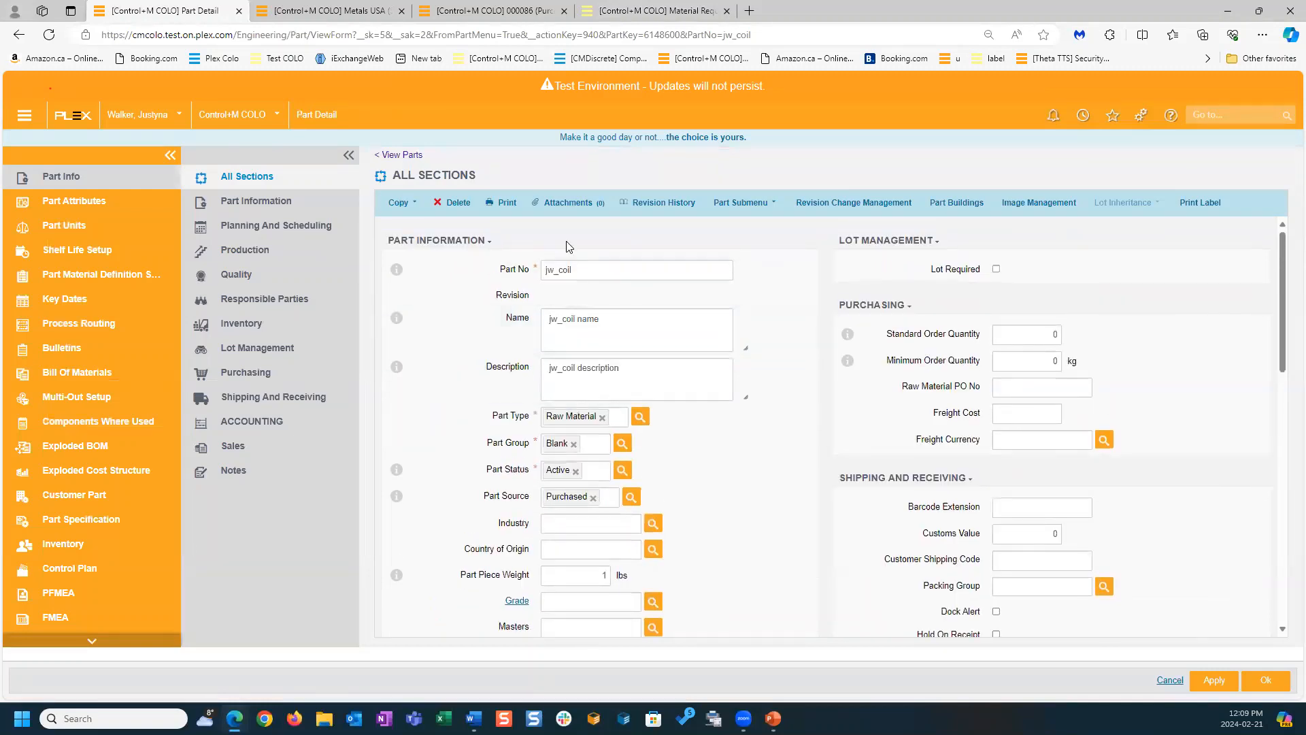
left_click_drag(585, 270, 551, 271)
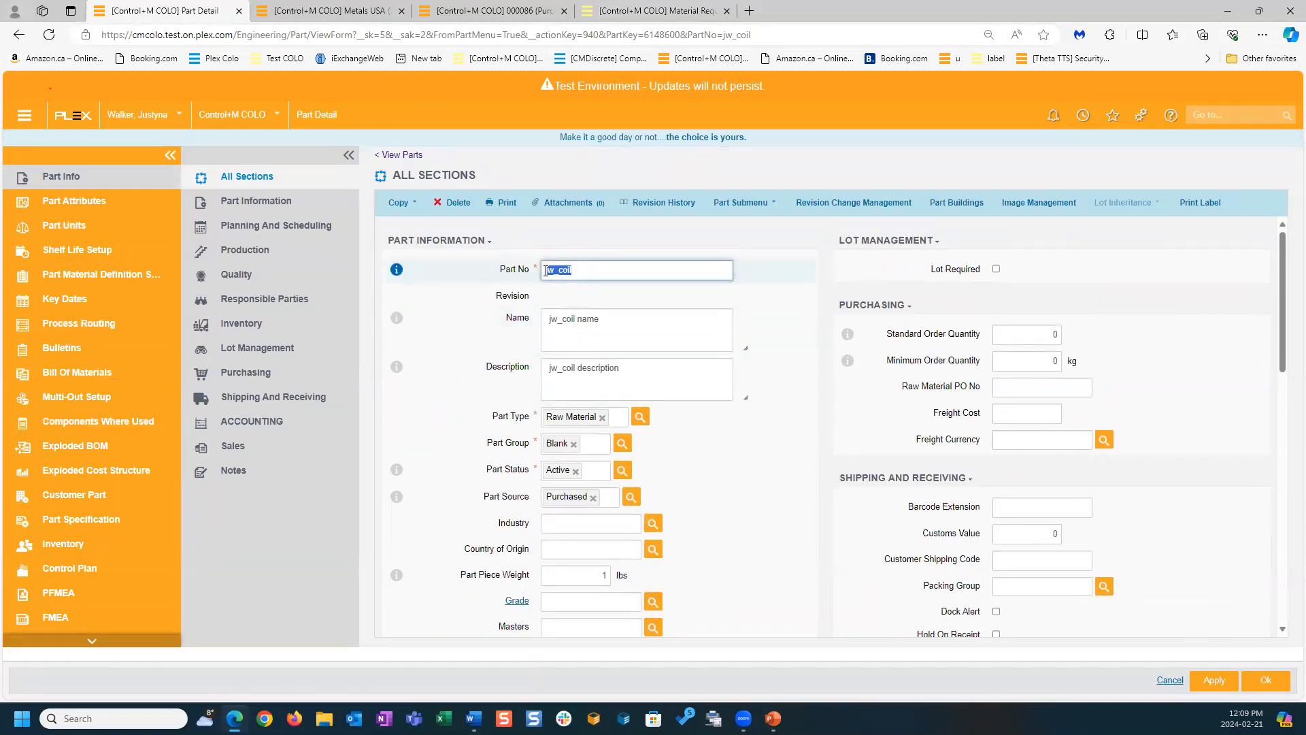
scroll(773, 377, "down", 5)
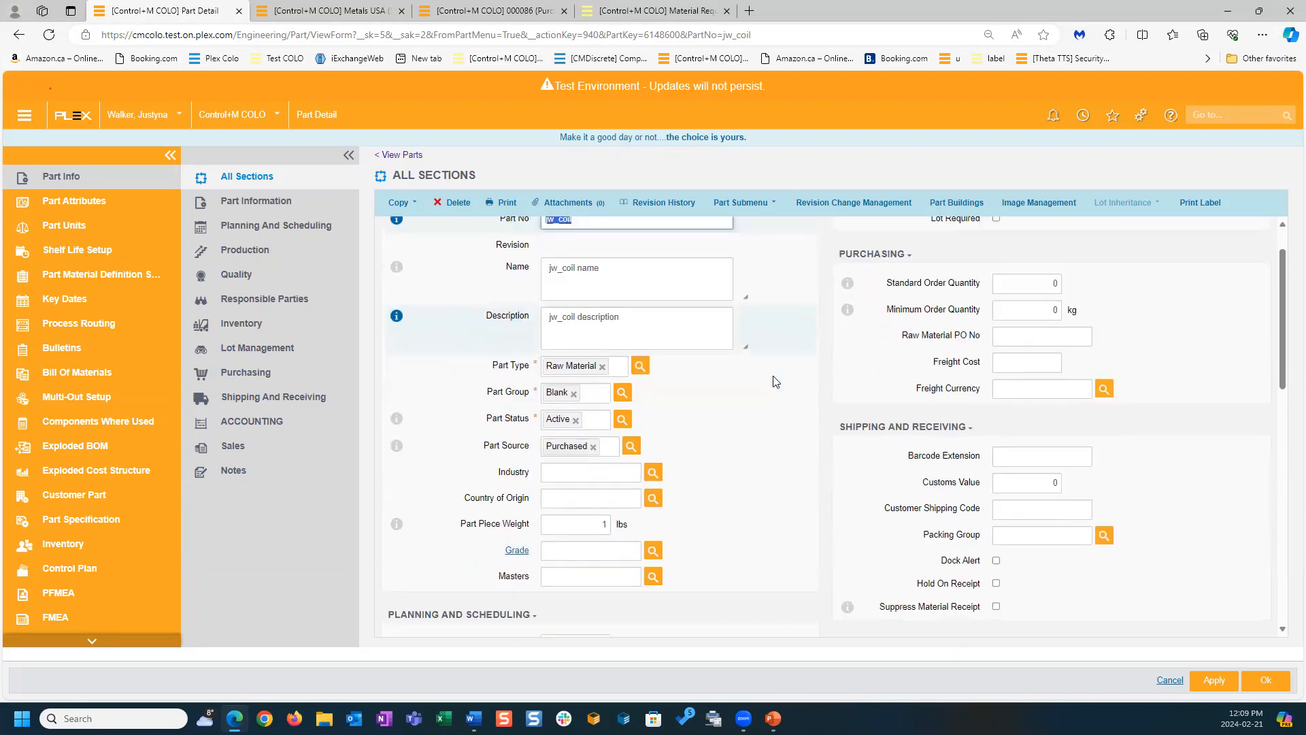
left_click_drag(448, 461, 531, 462)
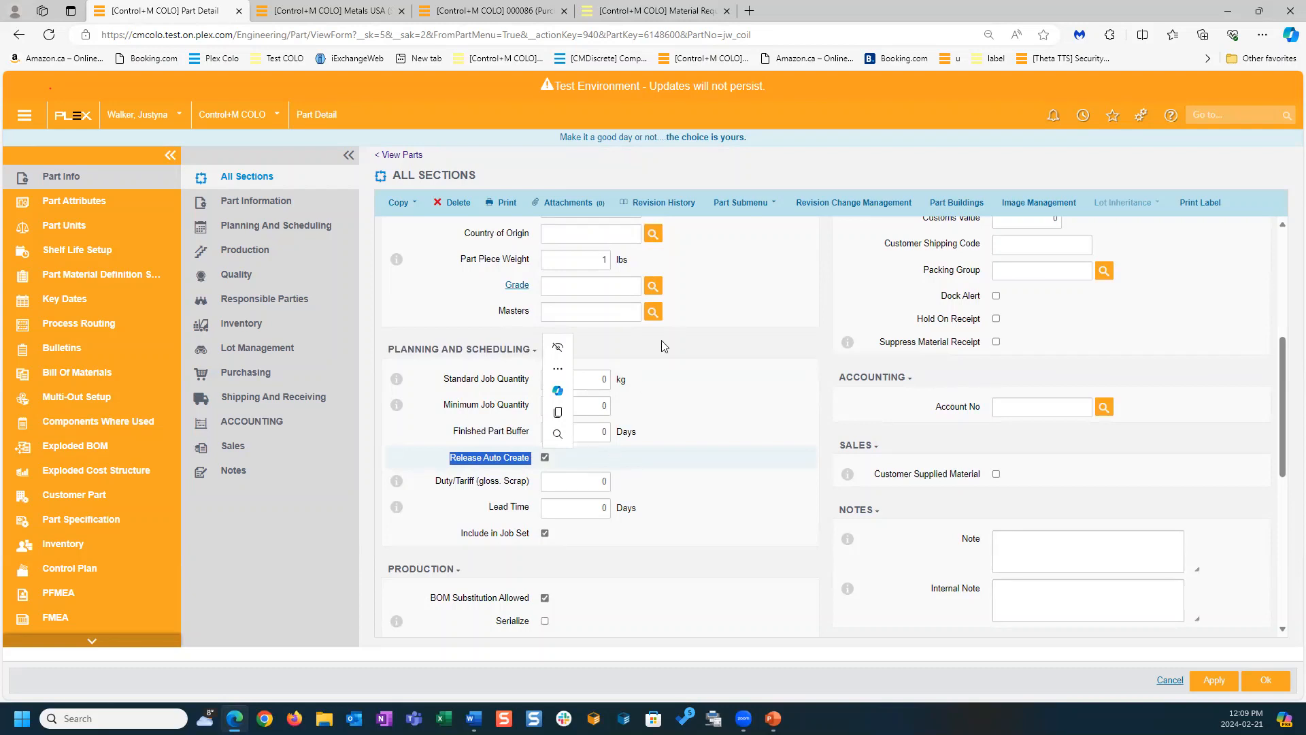
scroll(680, 345, "up", 5)
left_click_drag(578, 271, 543, 274)
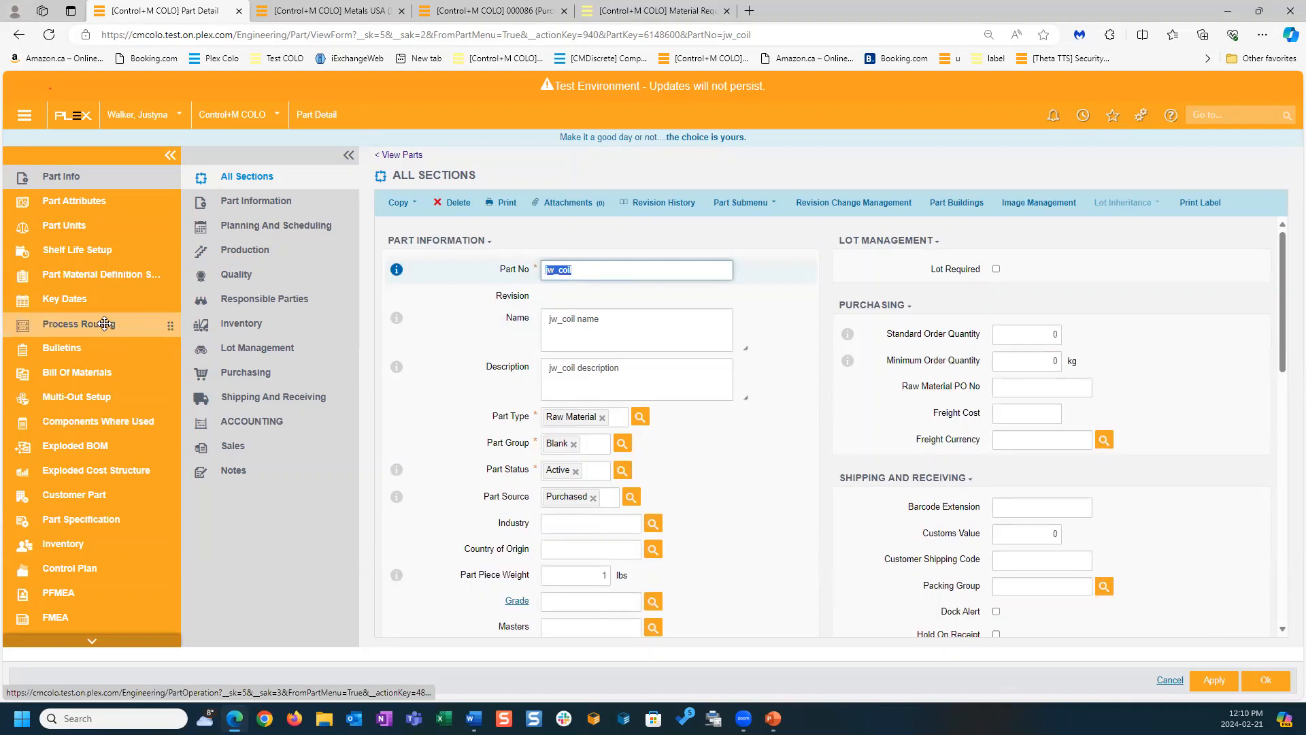
left_click(59, 326)
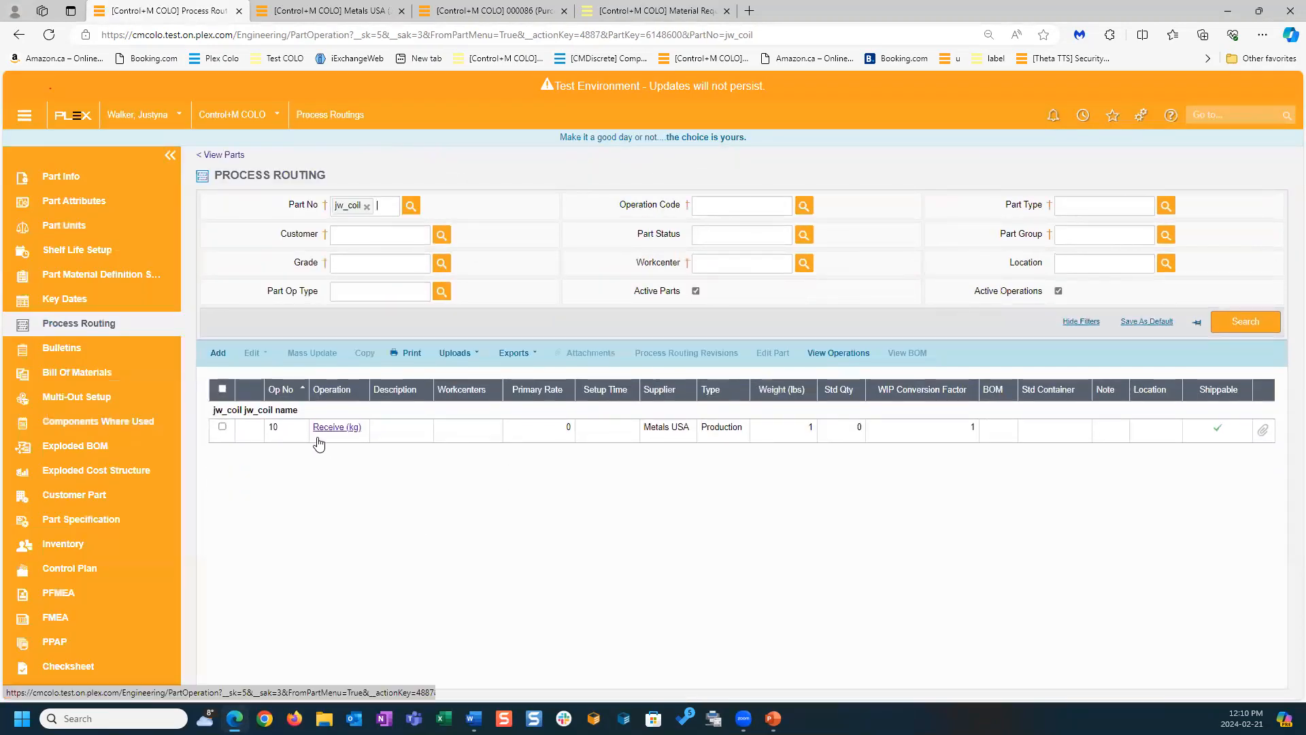
triple_click(691, 436)
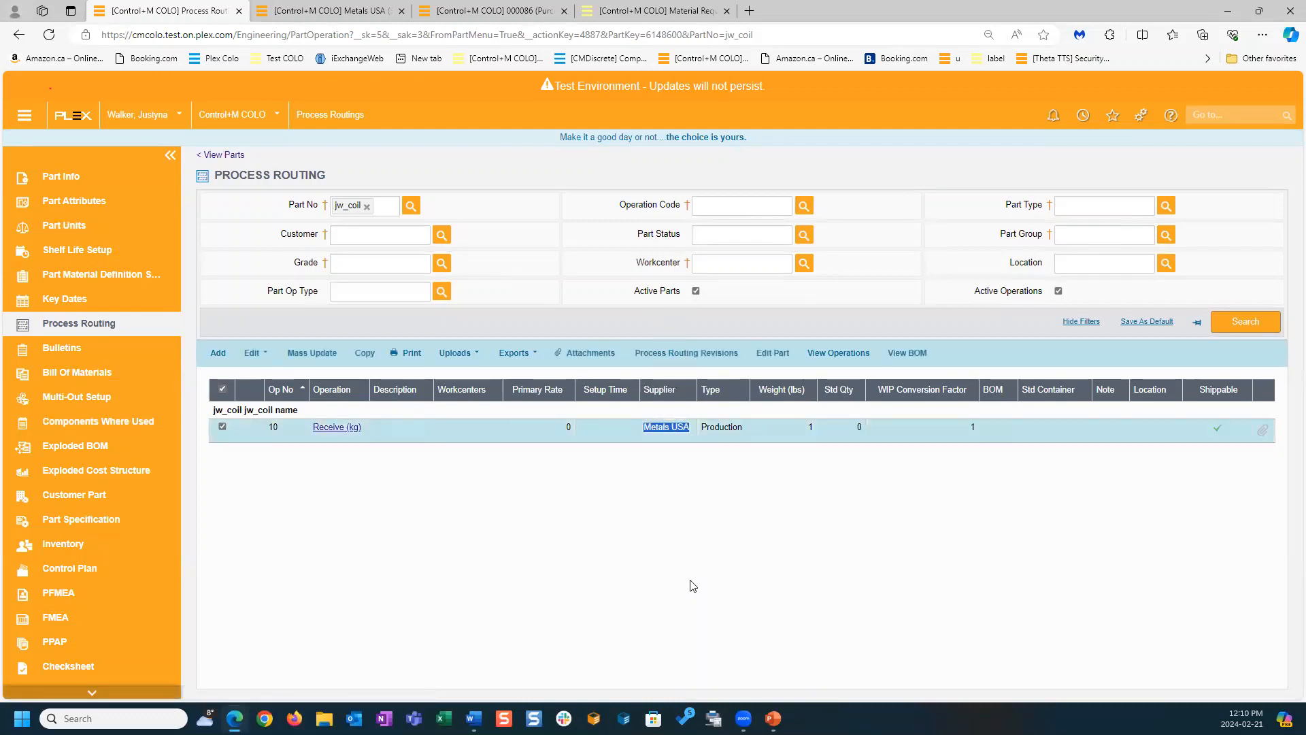
Enable Release Auto Create in the Supplier Link section of the Metals USA supplier record and save the record.
left_click(346, 12)
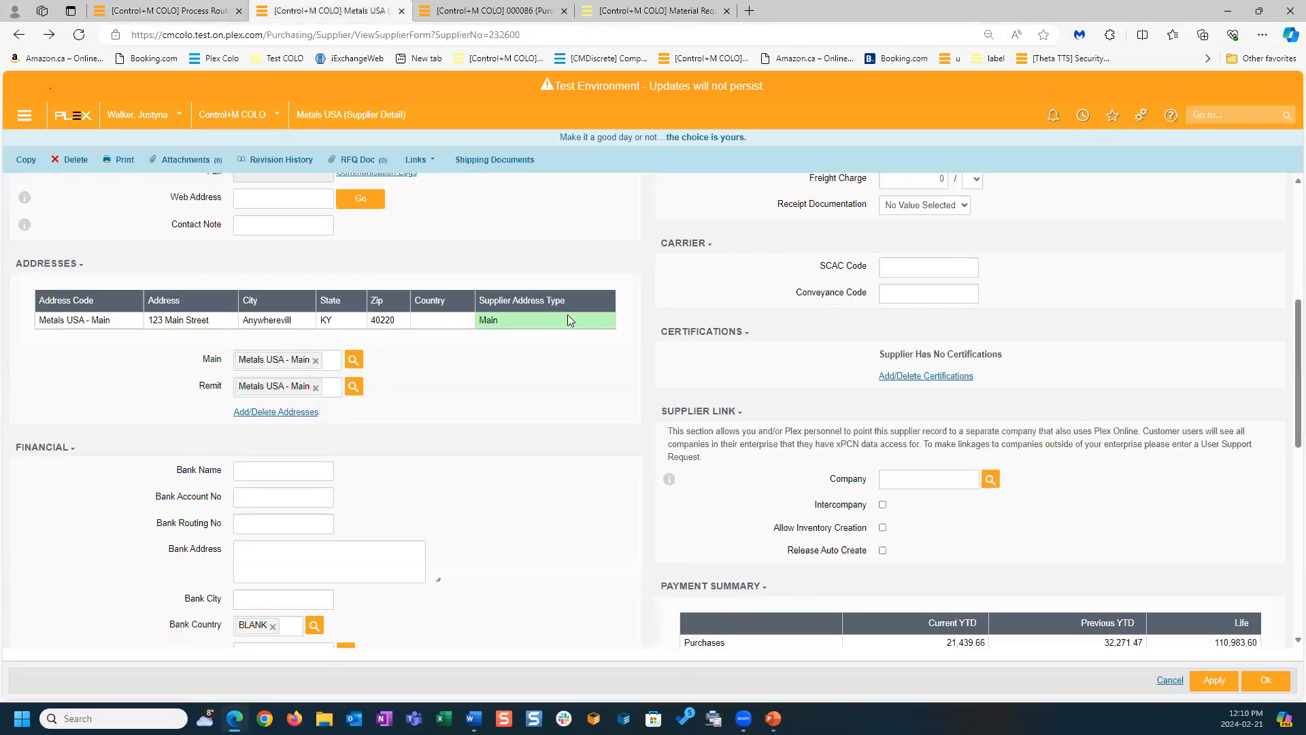
scroll(570, 320, "up", 5)
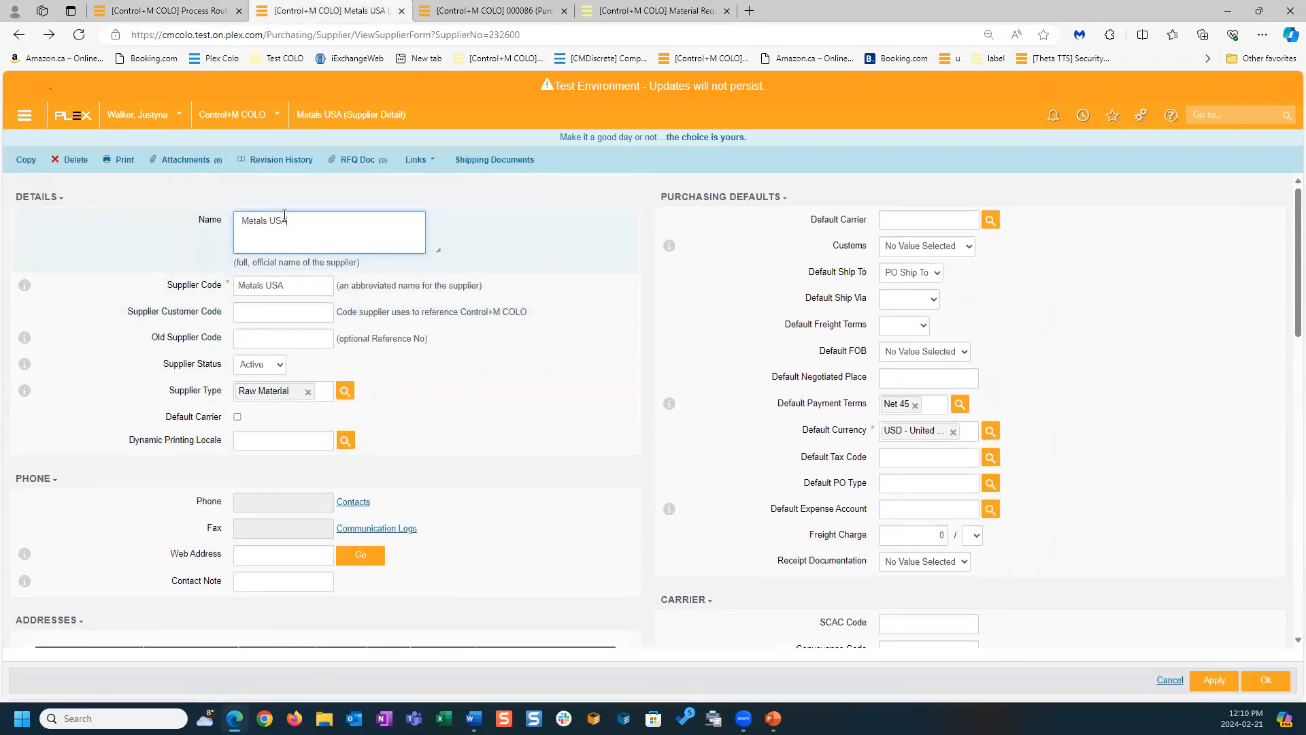
left_click_drag(289, 219, 228, 222)
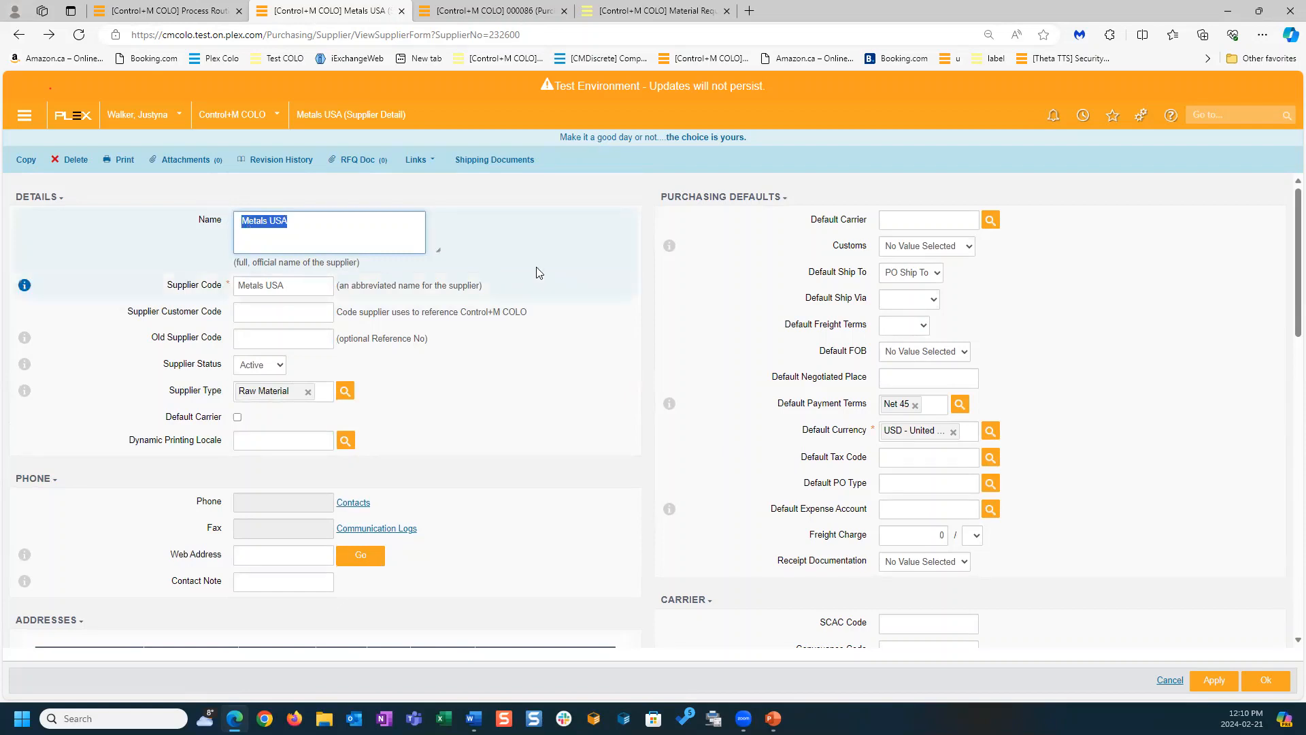
scroll(544, 488, "down", 6)
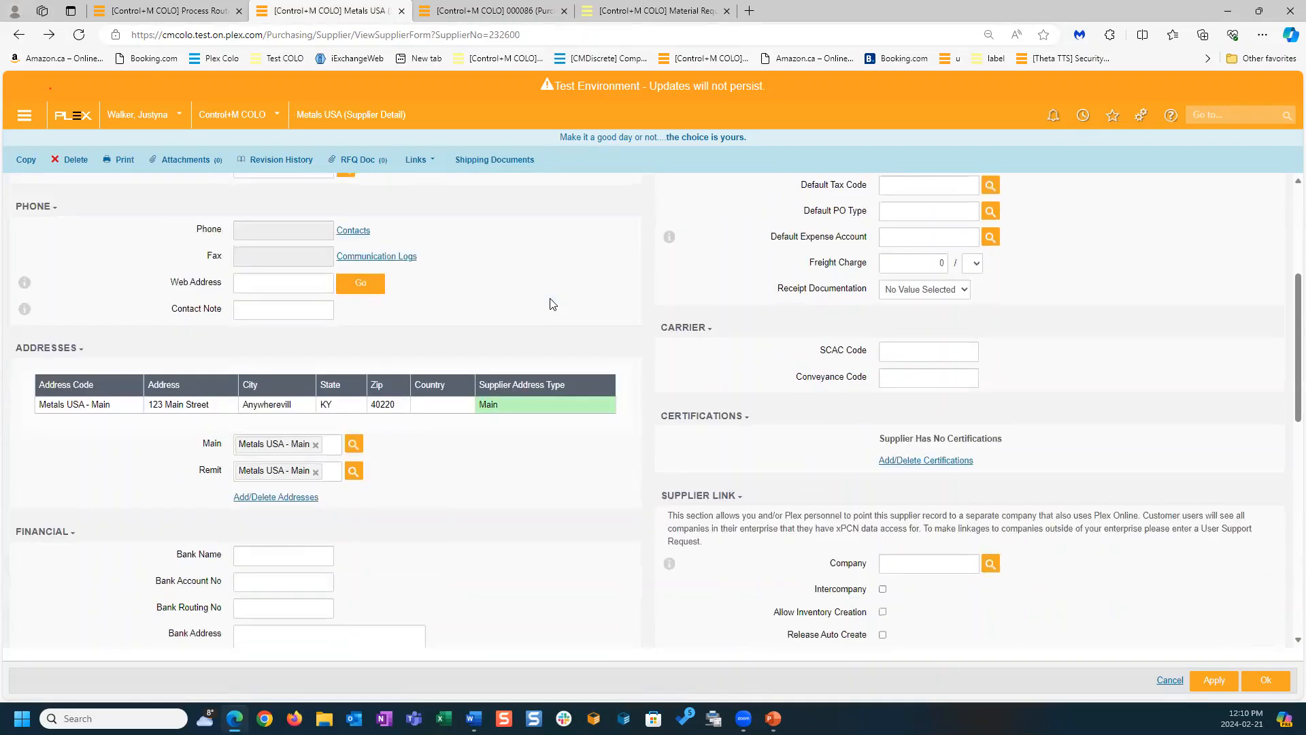
left_click_drag(786, 485, 865, 487)
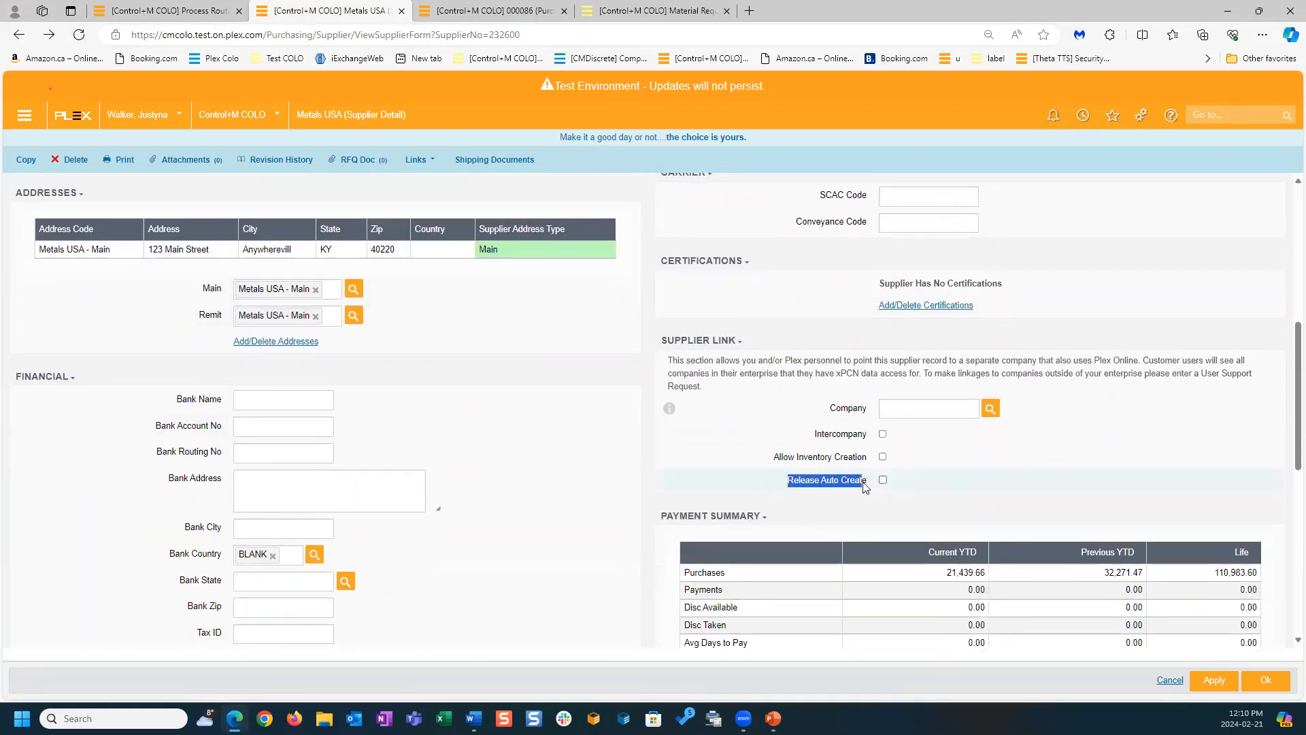
left_click(882, 480)
left_click(1266, 682)
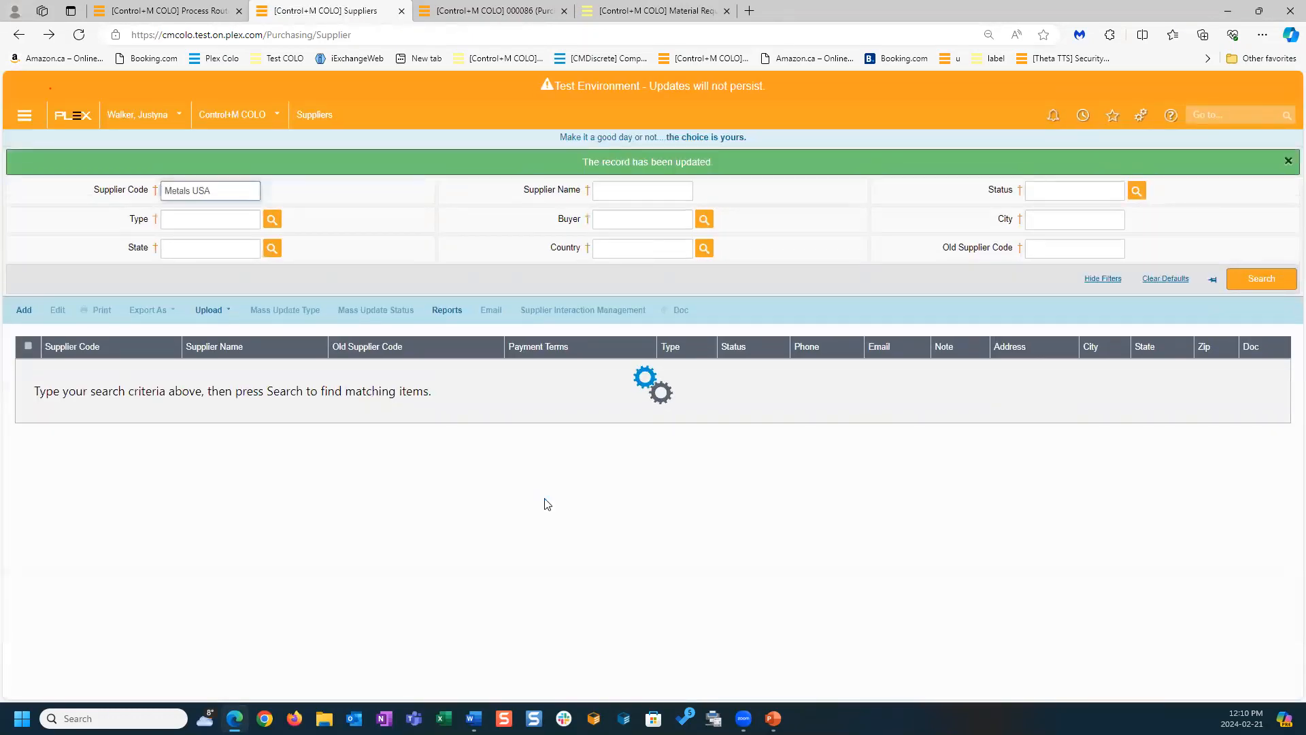
Check the supplier and status in the Metals USA blanket purchase order header and its line item for jw_coil.
left_click(451, 11)
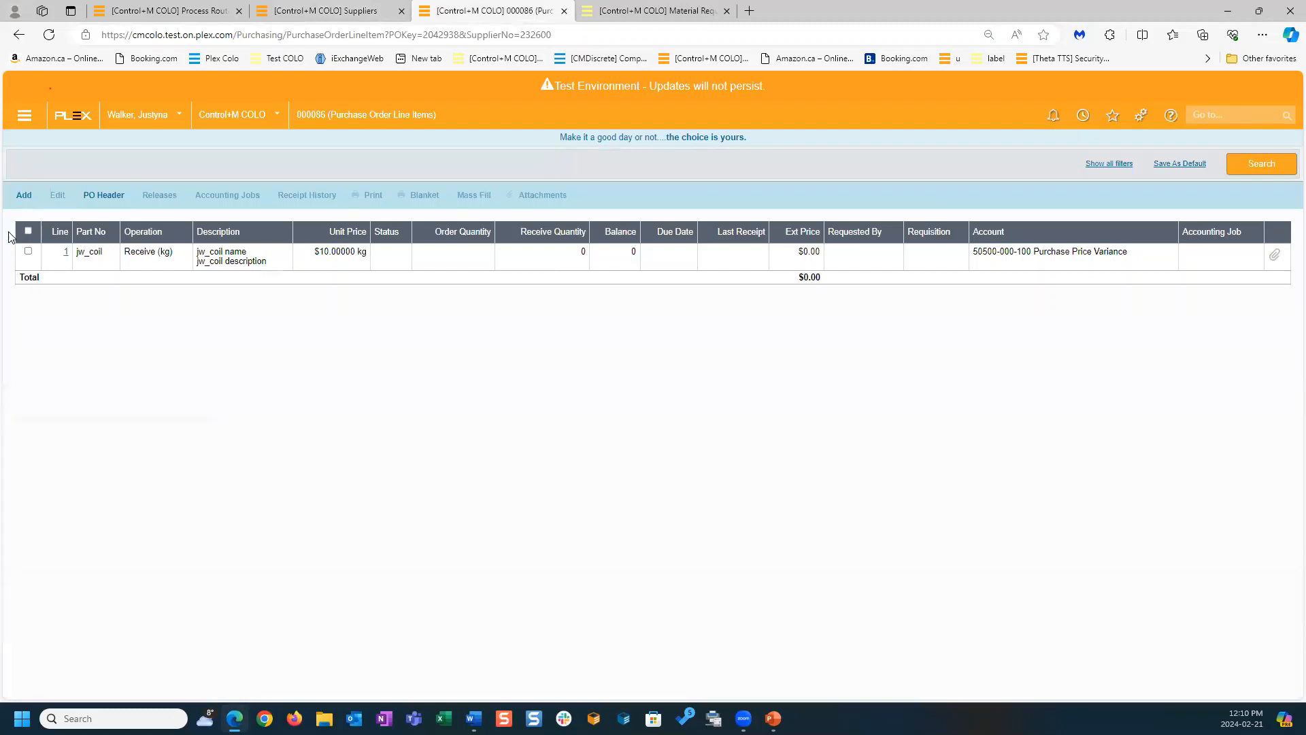
left_click(100, 196)
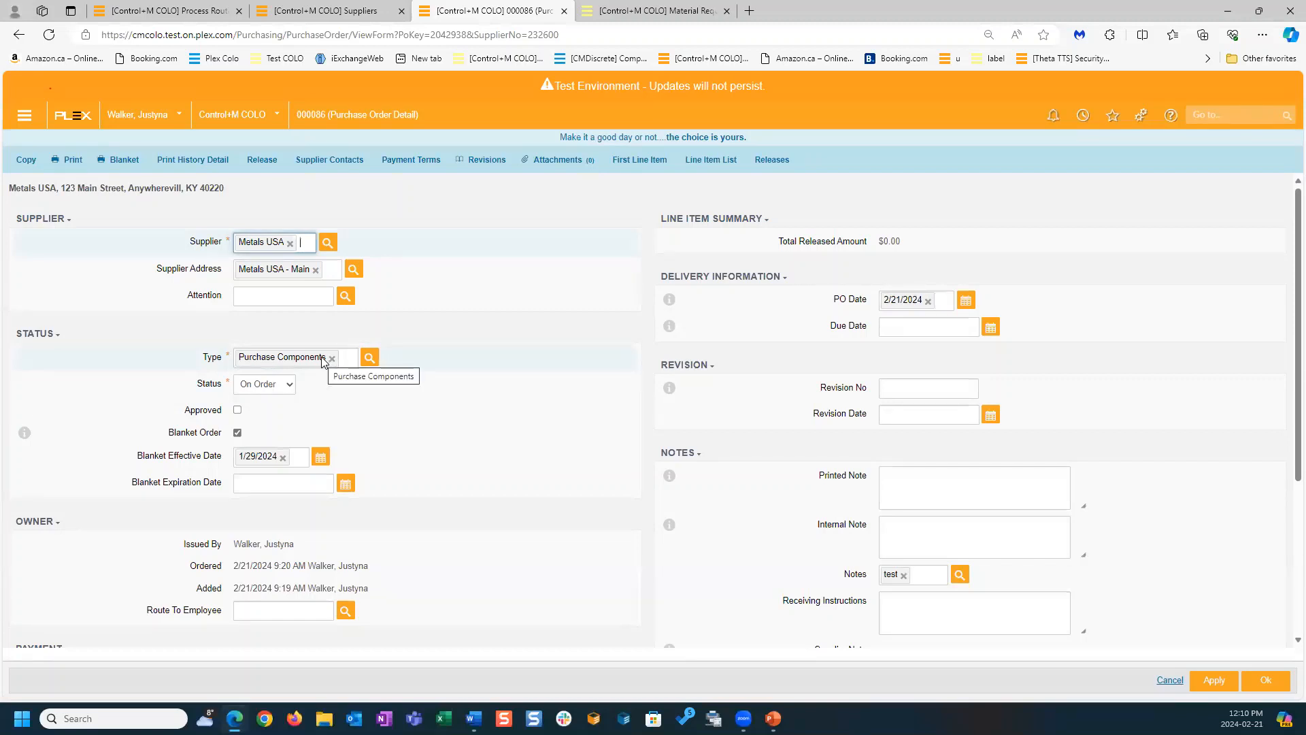
double_click(207, 384)
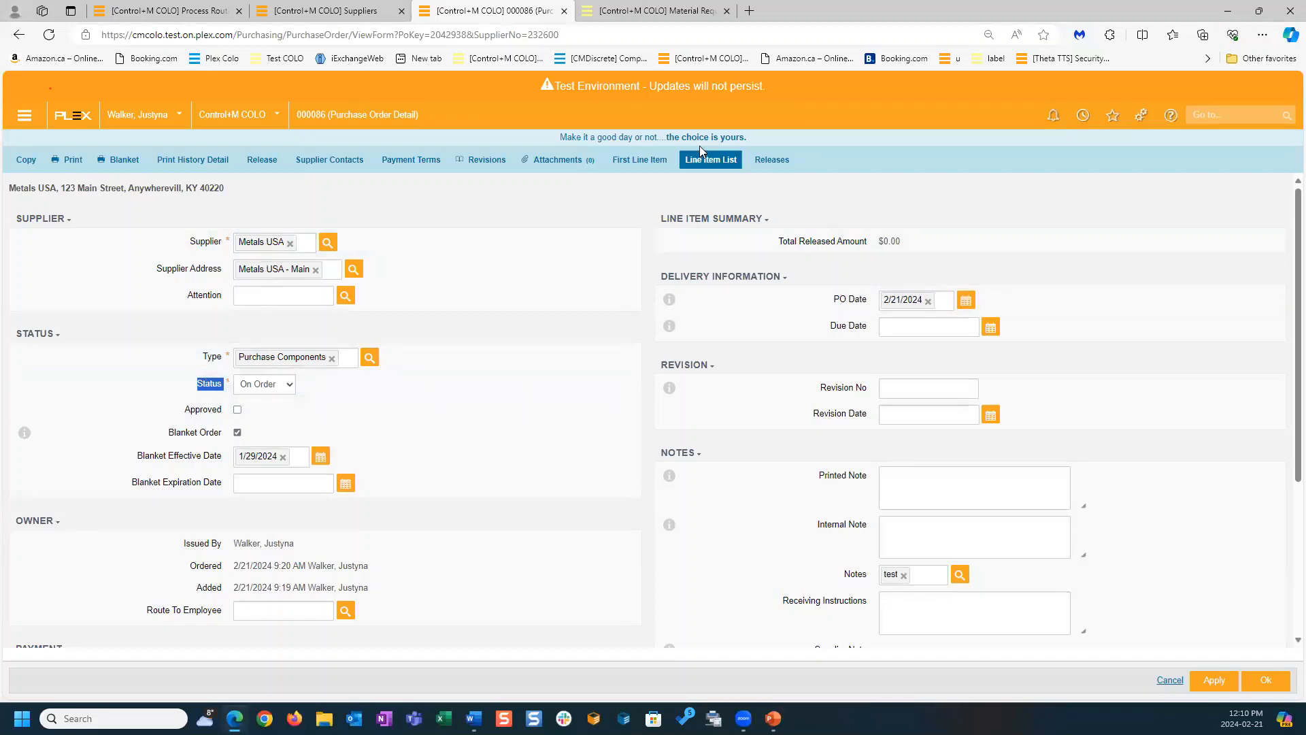
left_click(710, 162)
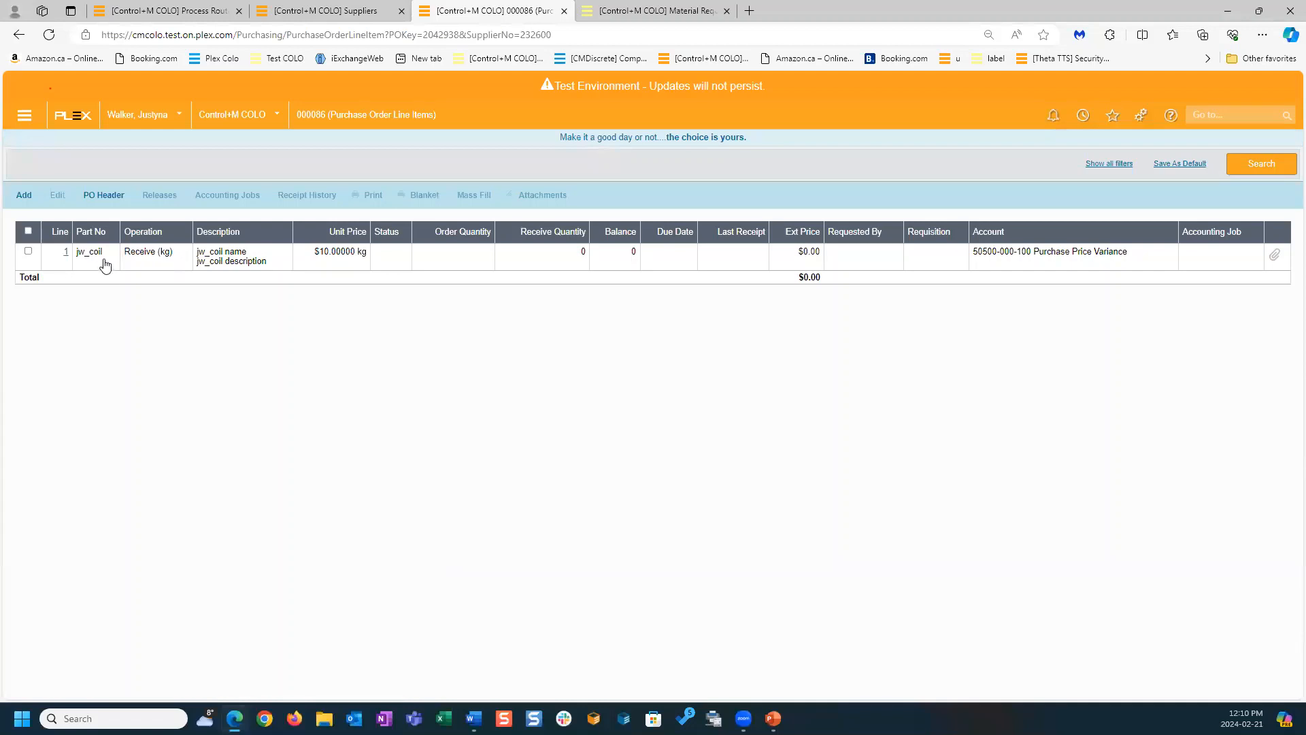
left_click_drag(103, 257, 91, 258)
double_click(83, 258)
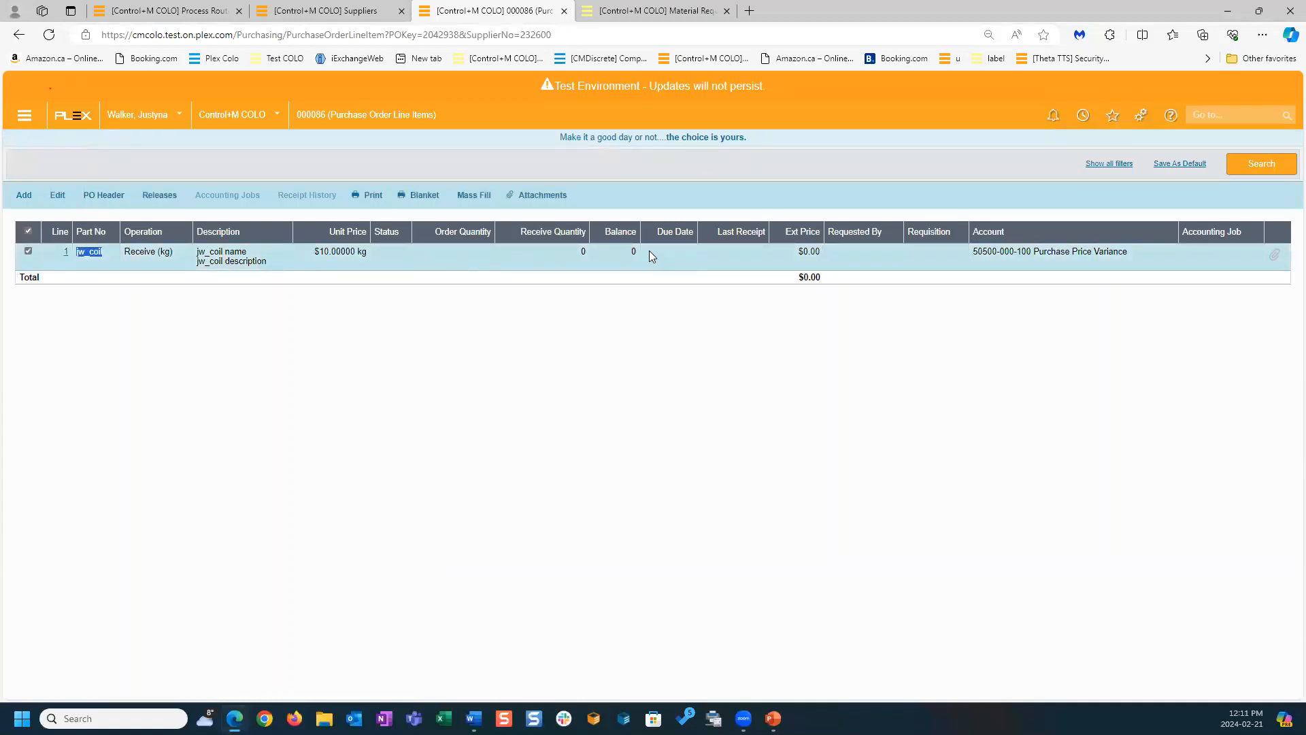
Queue a manual MRP generation from the MRP administration page.
left_click(623, 12)
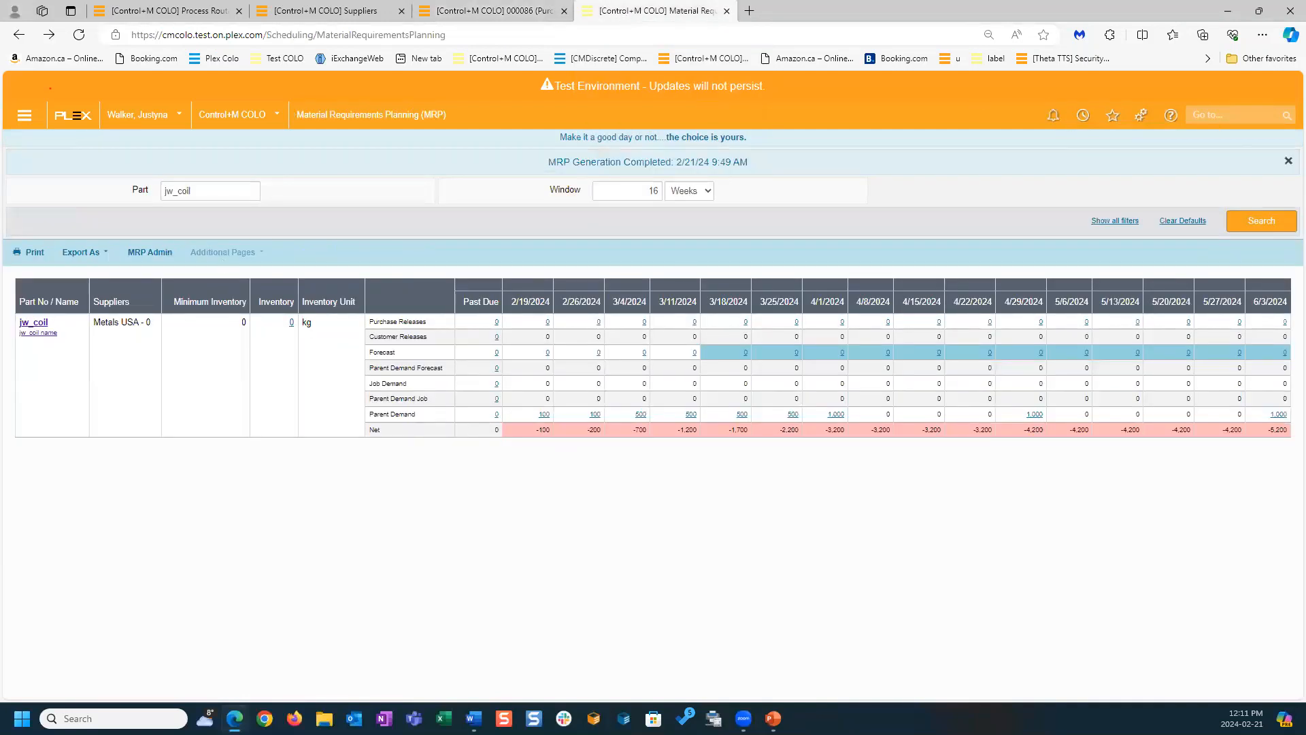
left_click(1288, 162)
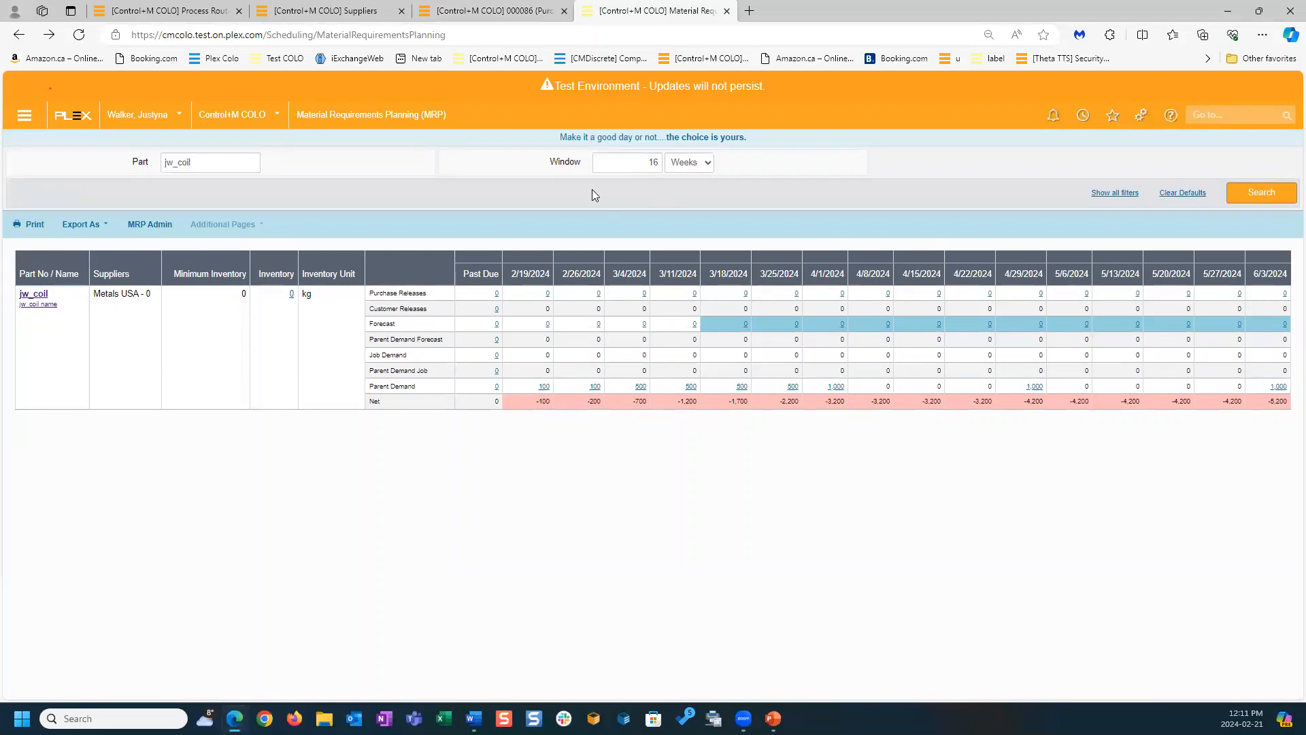
left_click(137, 224)
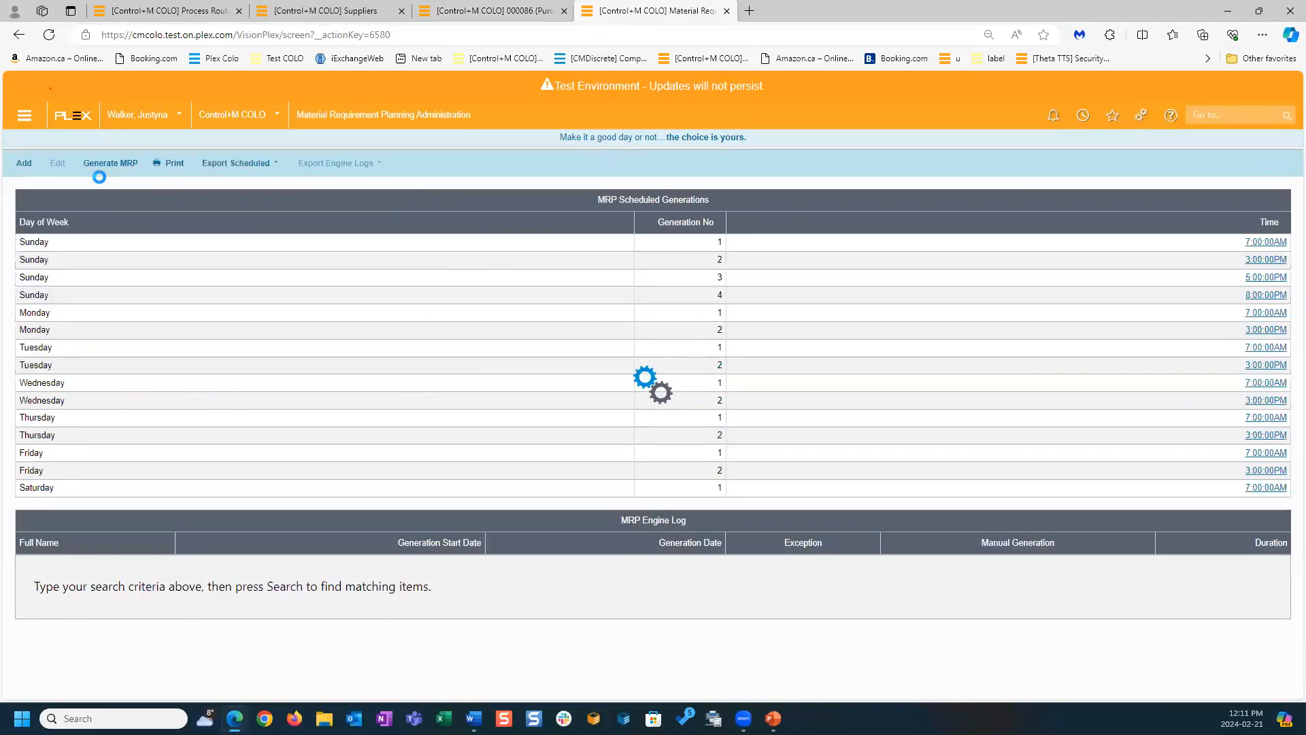
left_click(109, 163)
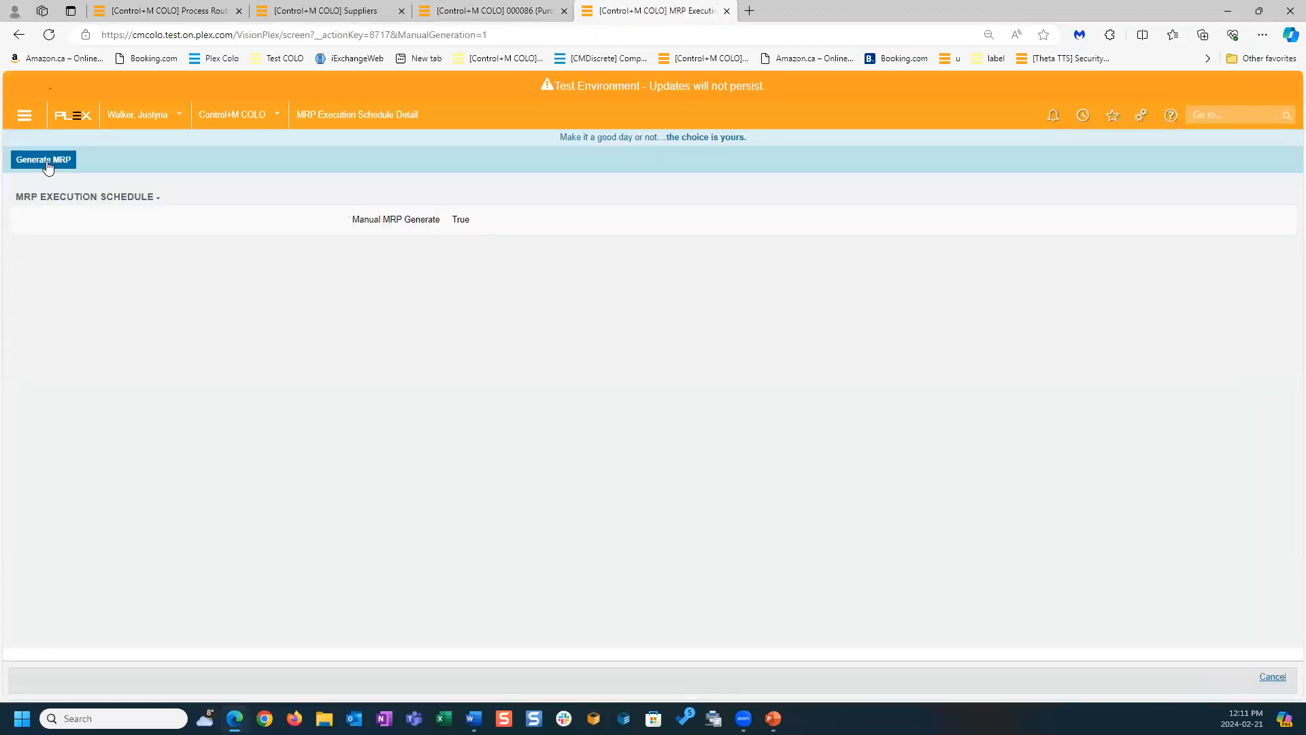
left_click(43, 163)
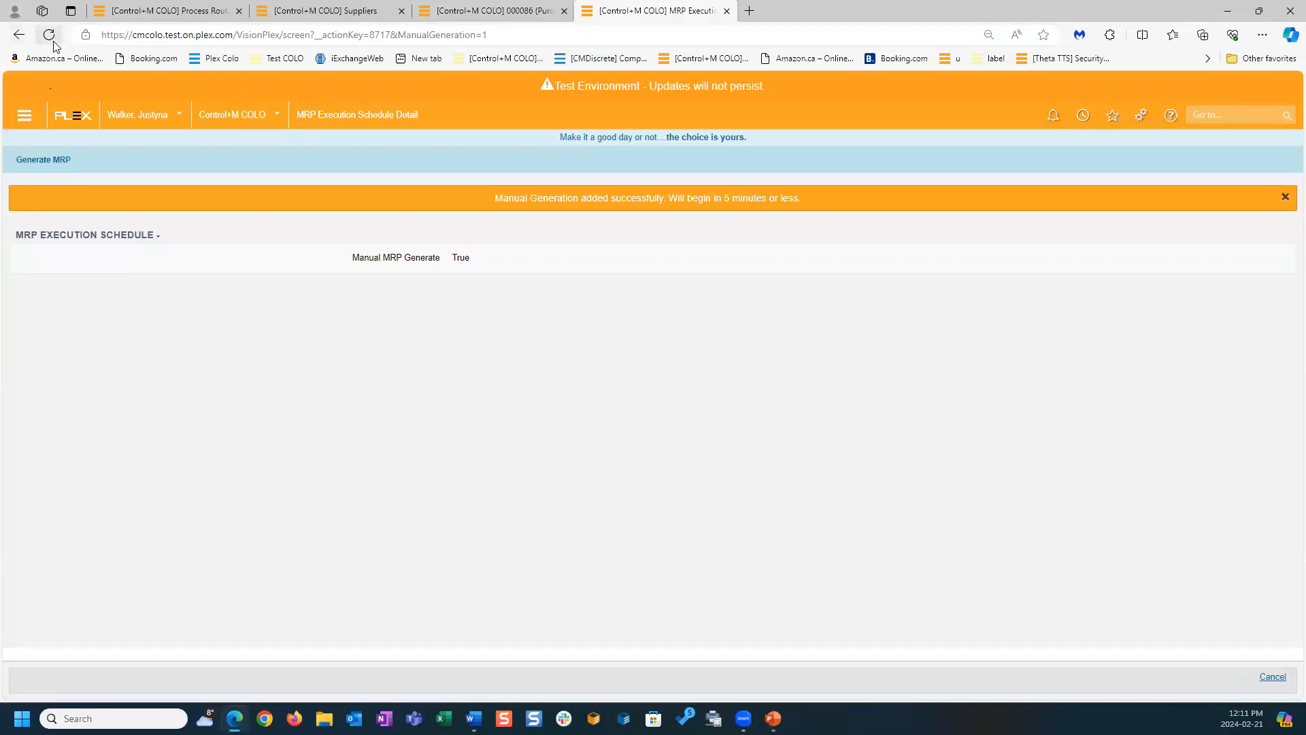
Return to the MRP results and open the recommendations in the supplier schedule release planning for jw_coil.
left_click(21, 38)
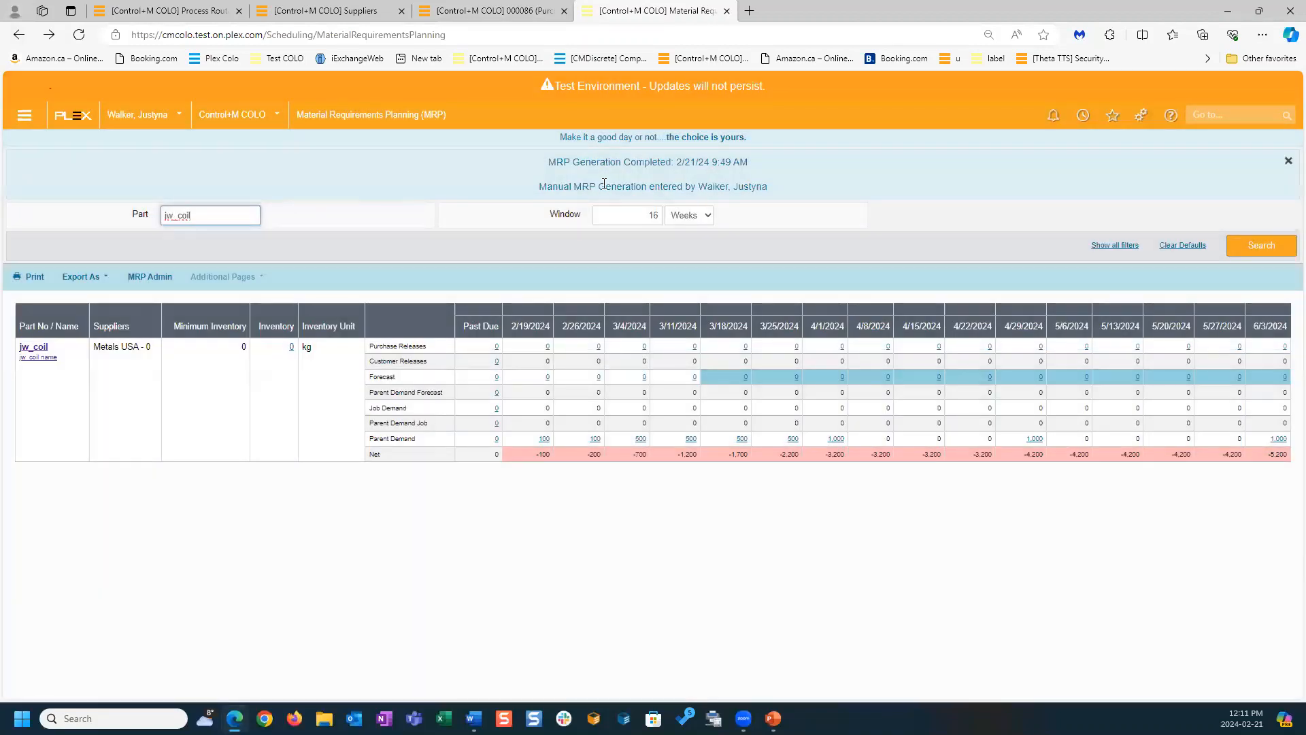
left_click(35, 350)
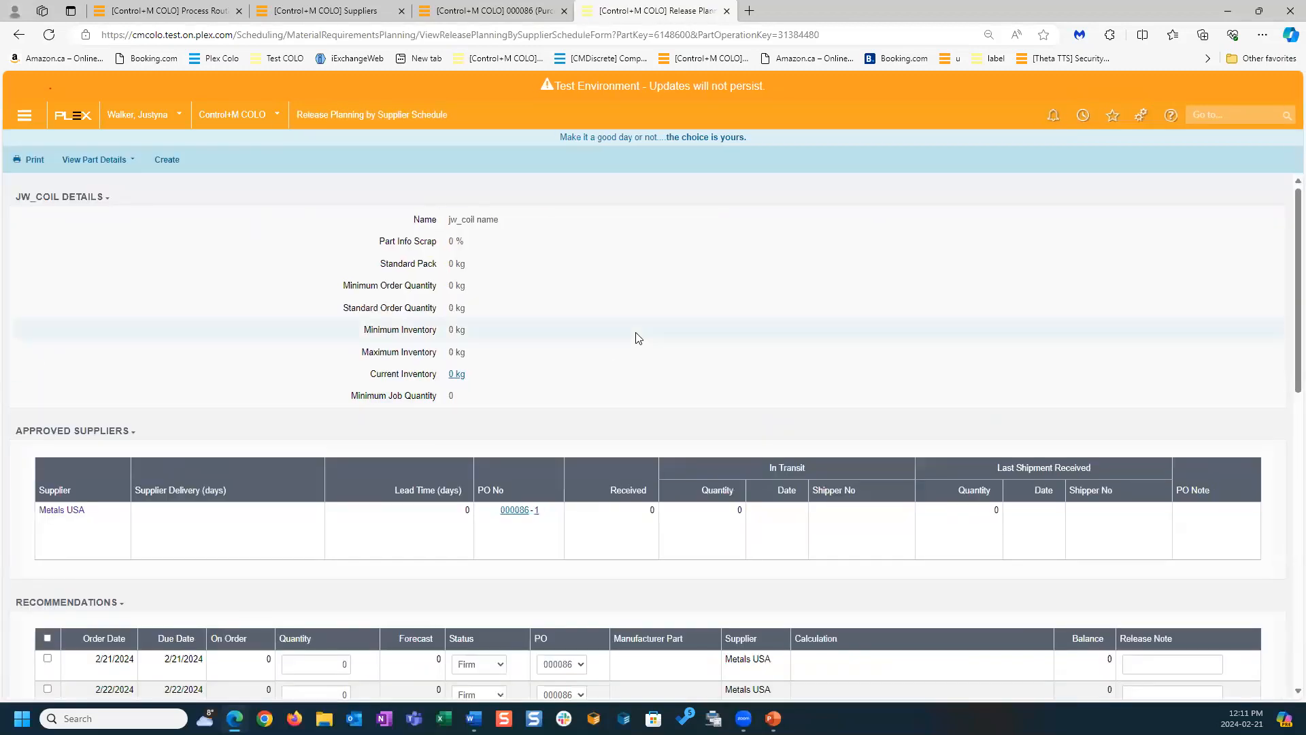
scroll(637, 333, "down", 6)
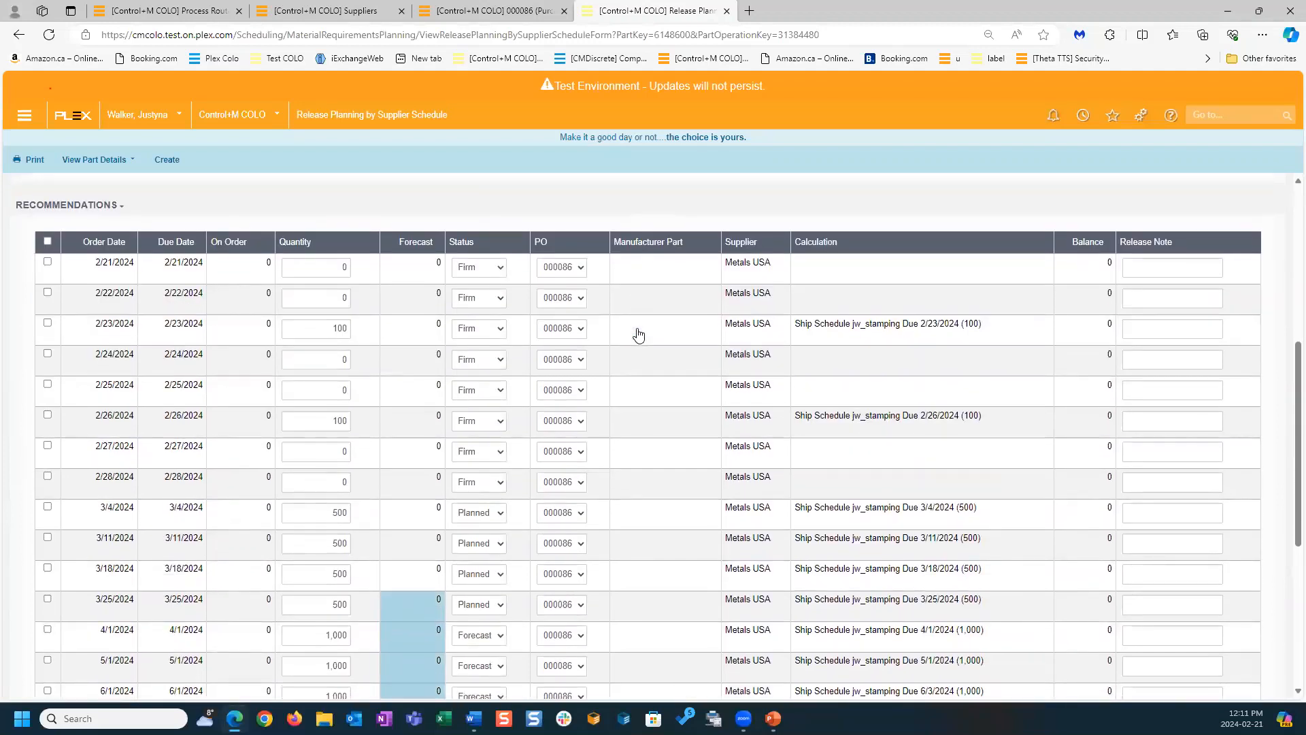
Examine the recommended jw_coil releases across the daily, weekly and monthly periods, including their due dates, quantities and Firm, Planned or Forecast statuses.
scroll(638, 333, "down", 1)
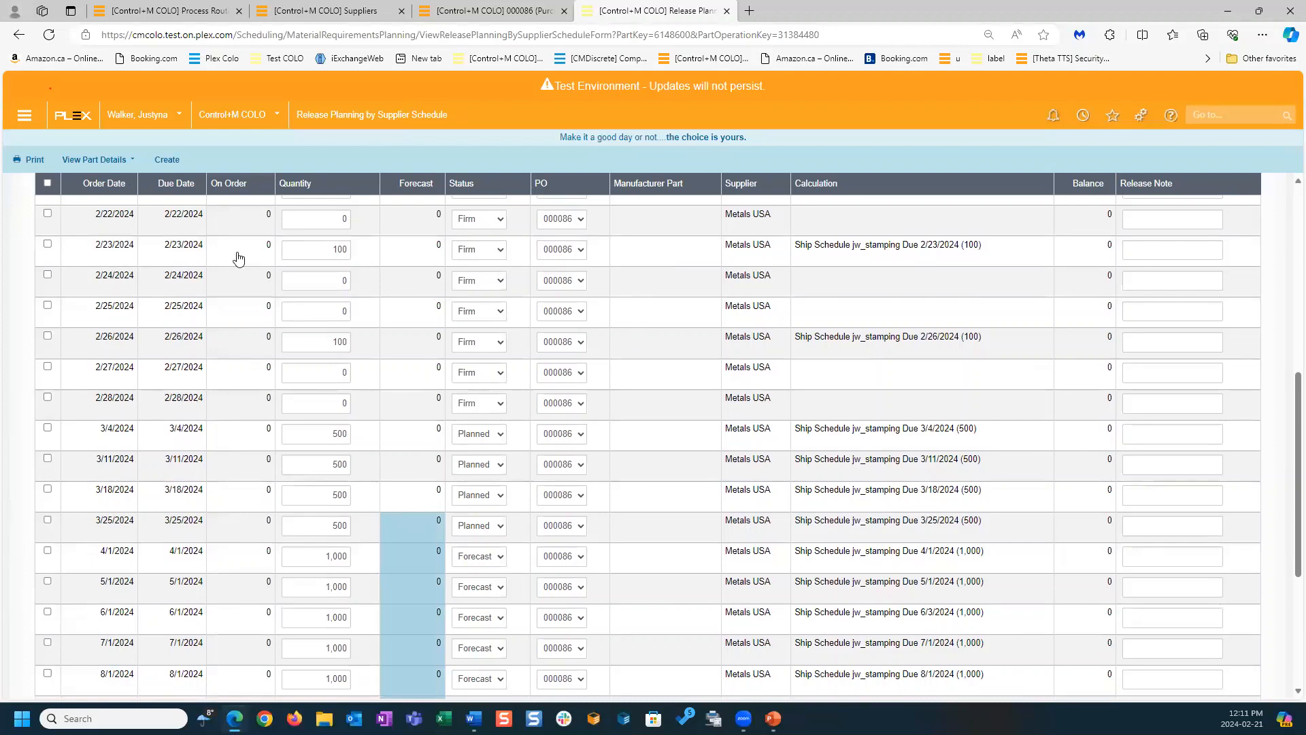
scroll(238, 257, "up", 5)
scroll(238, 257, "down", 5)
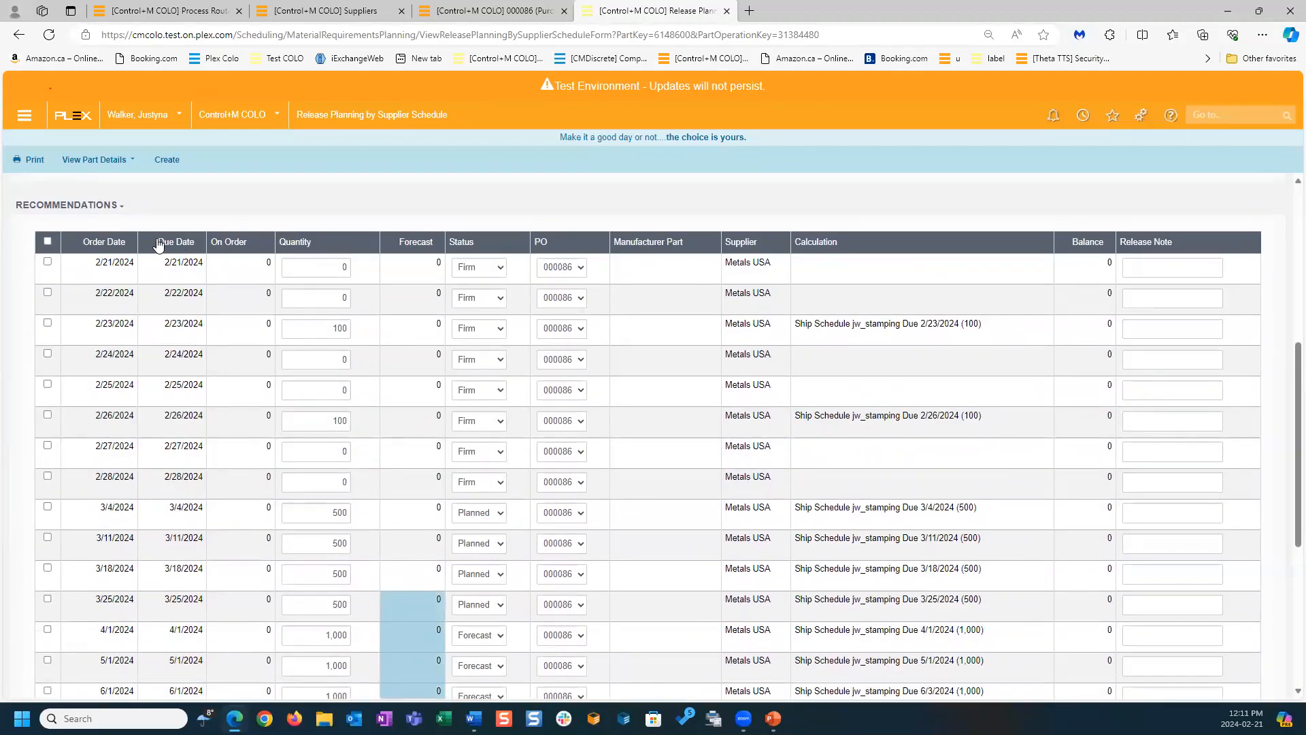
scroll(189, 271, "down", 1)
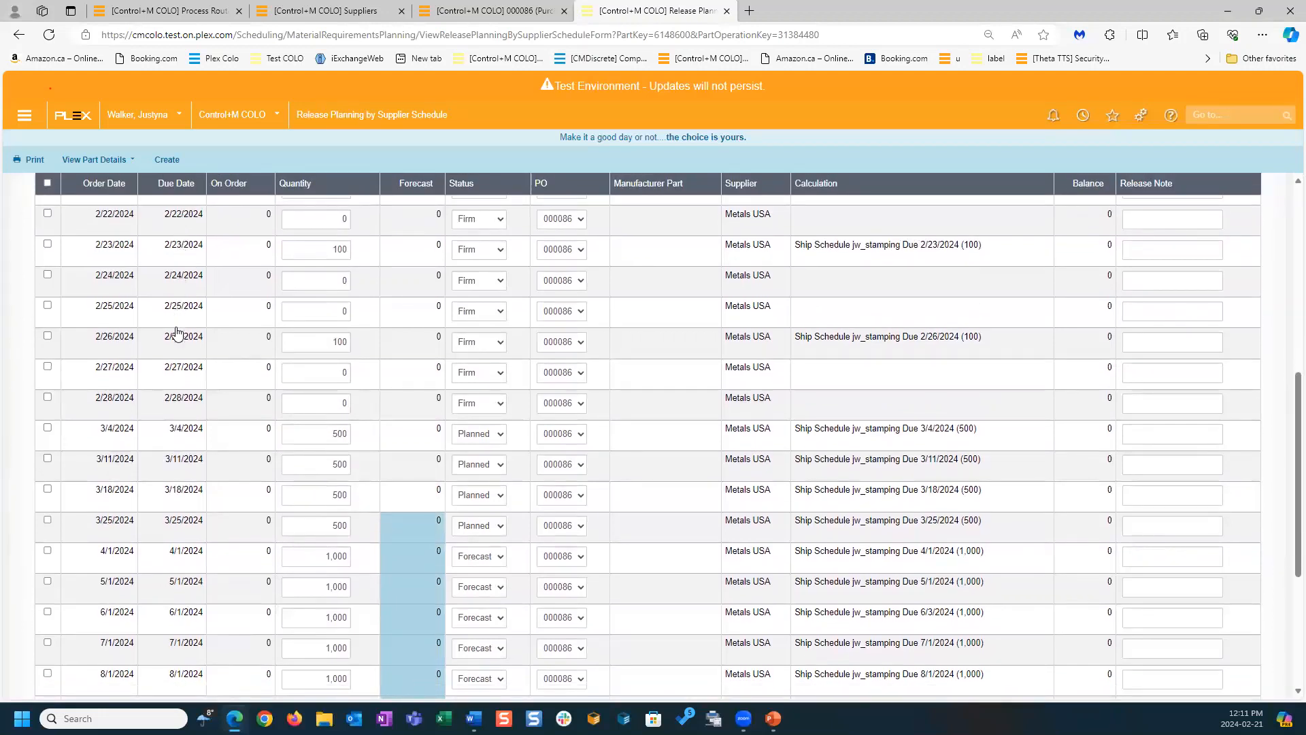
scroll(180, 336, "down", 1)
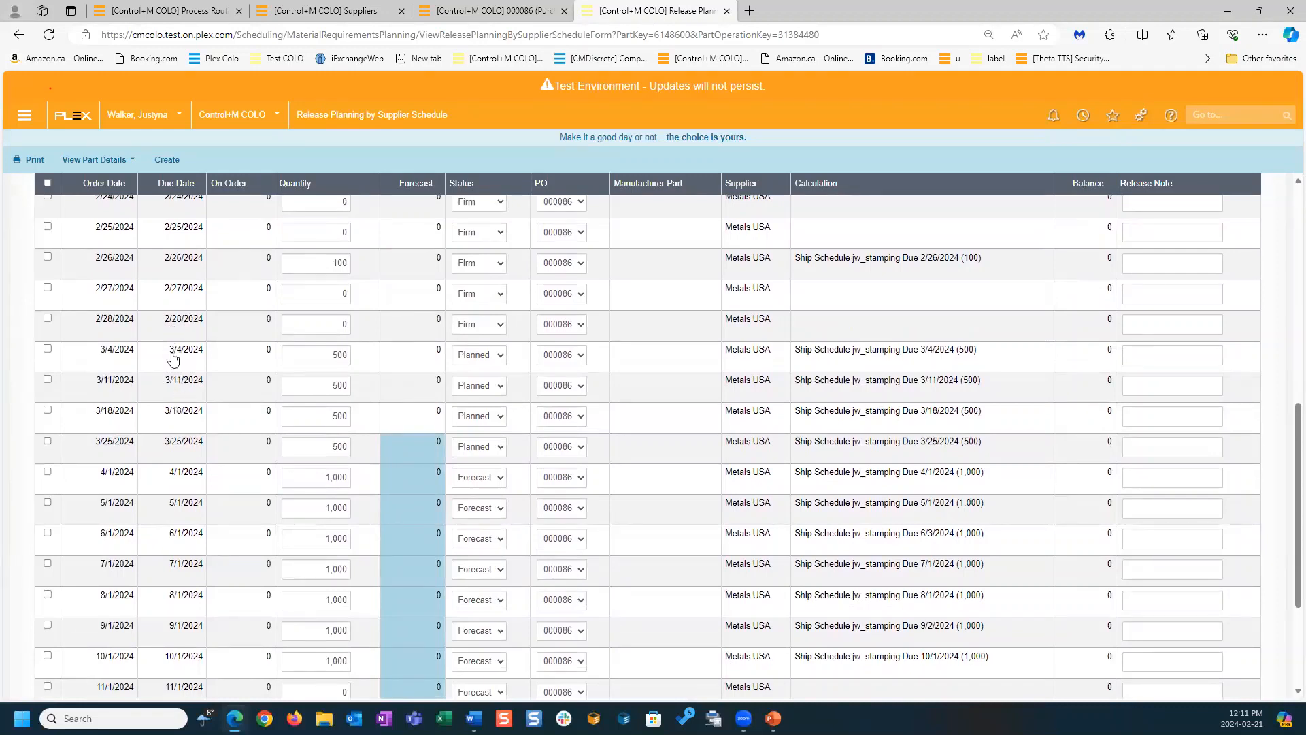
scroll(185, 424, "down", 1)
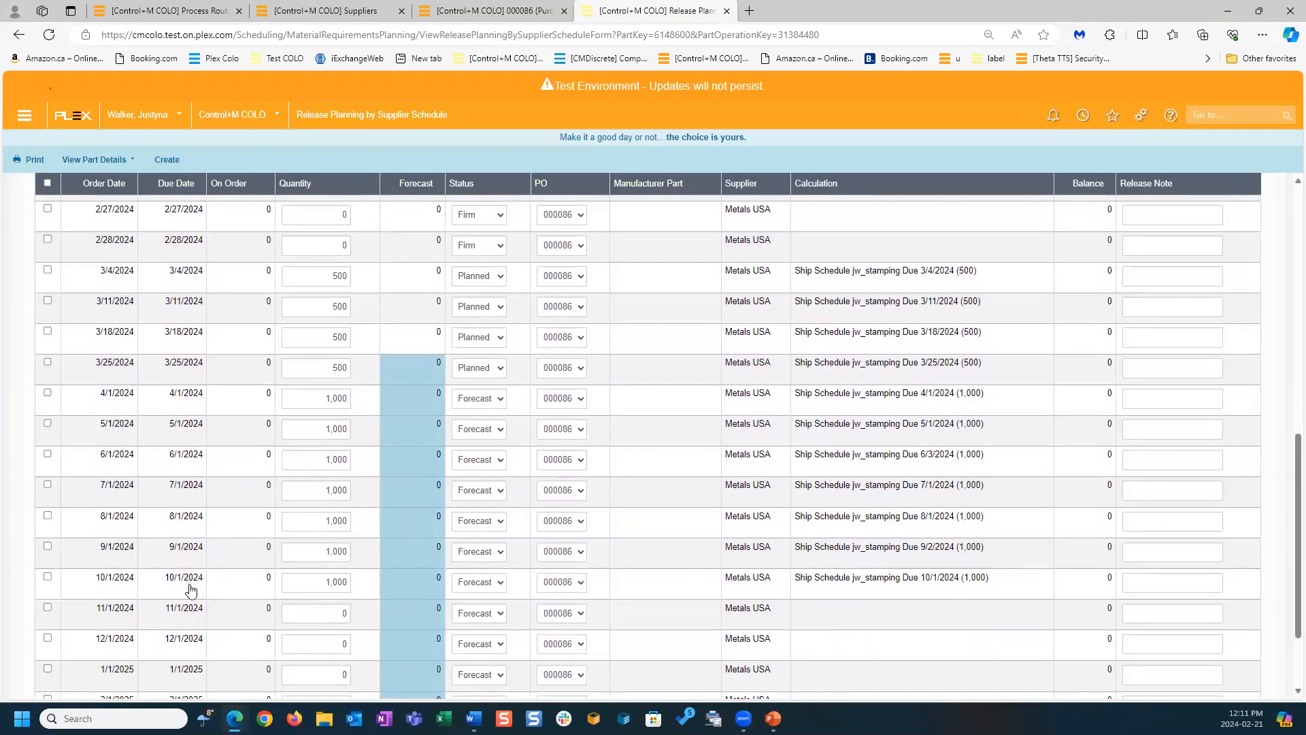
scroll(192, 590, "down", 1)
scroll(208, 552, "up", 3)
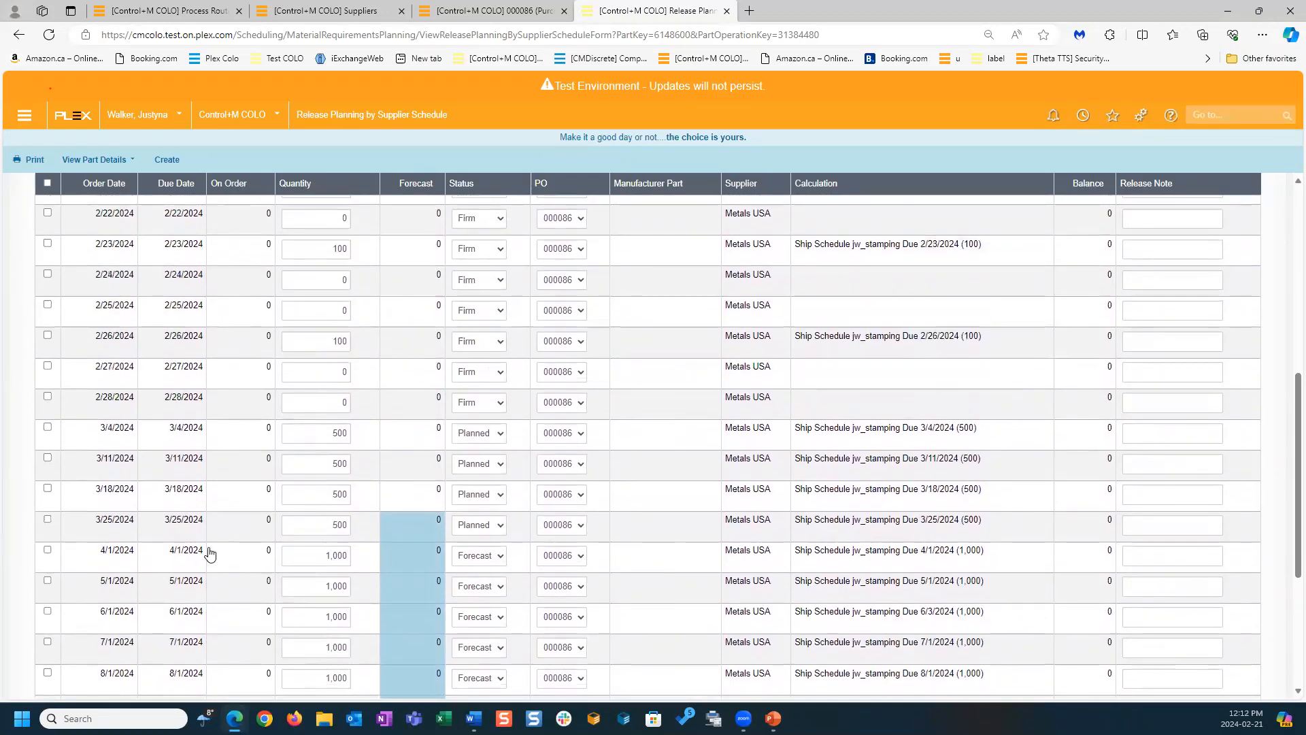
scroll(209, 554, "up", 1)
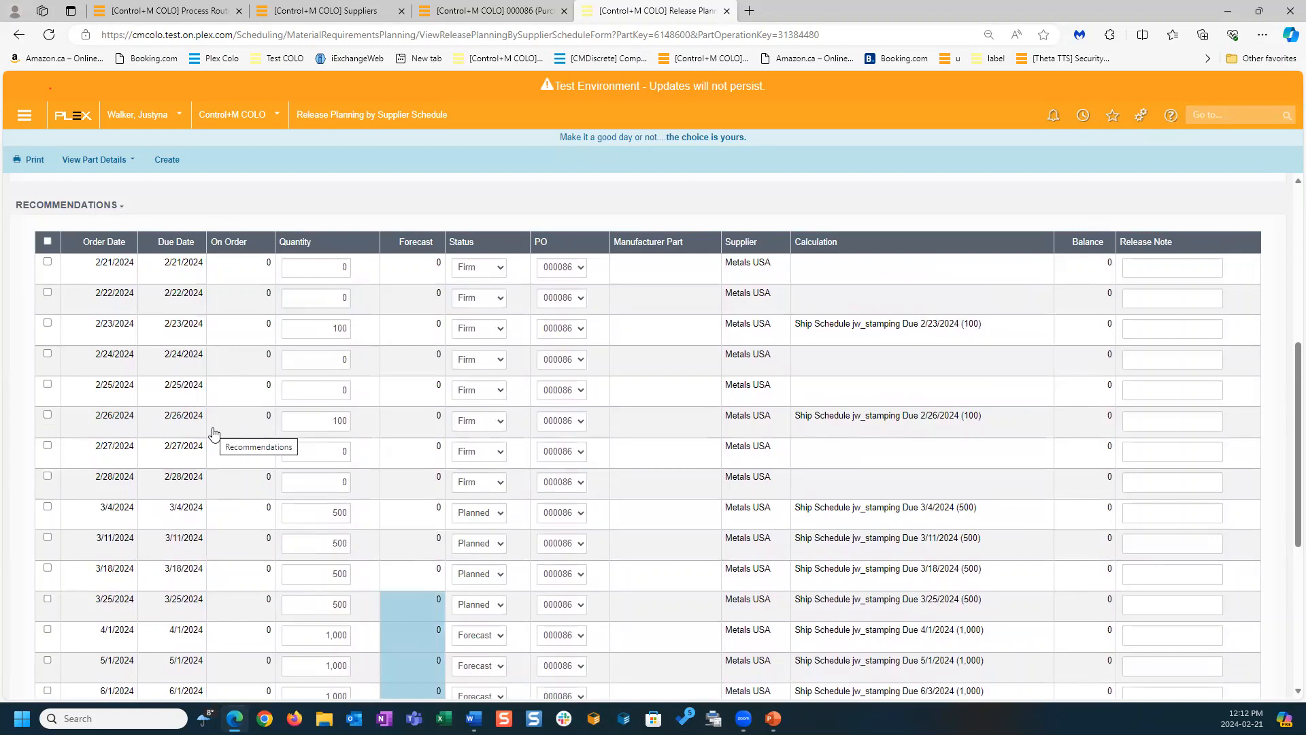
scroll(213, 433, "down", 1)
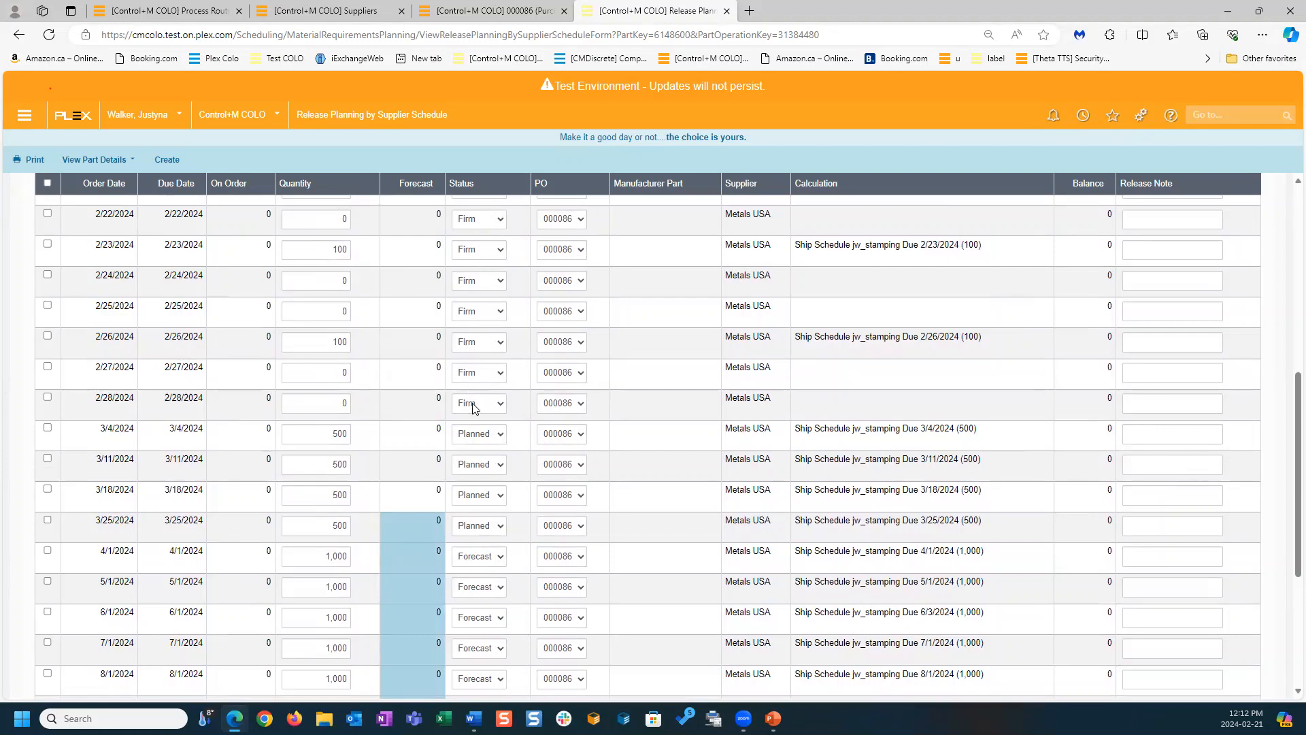
scroll(199, 377, "down", 1)
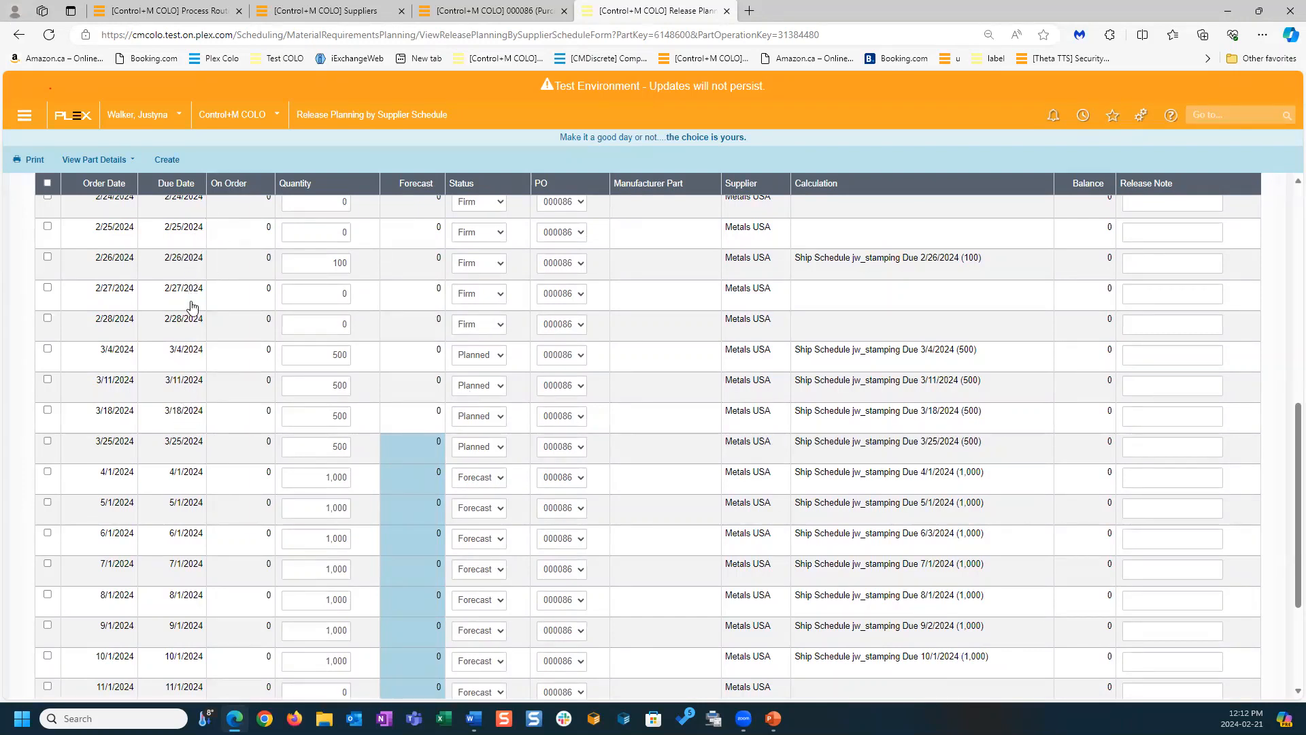
Reopen the jw_coil release planning from the MRP results and check the recommendations' On Order quantities, statuses and release notes.
scroll(232, 391, "down", 1)
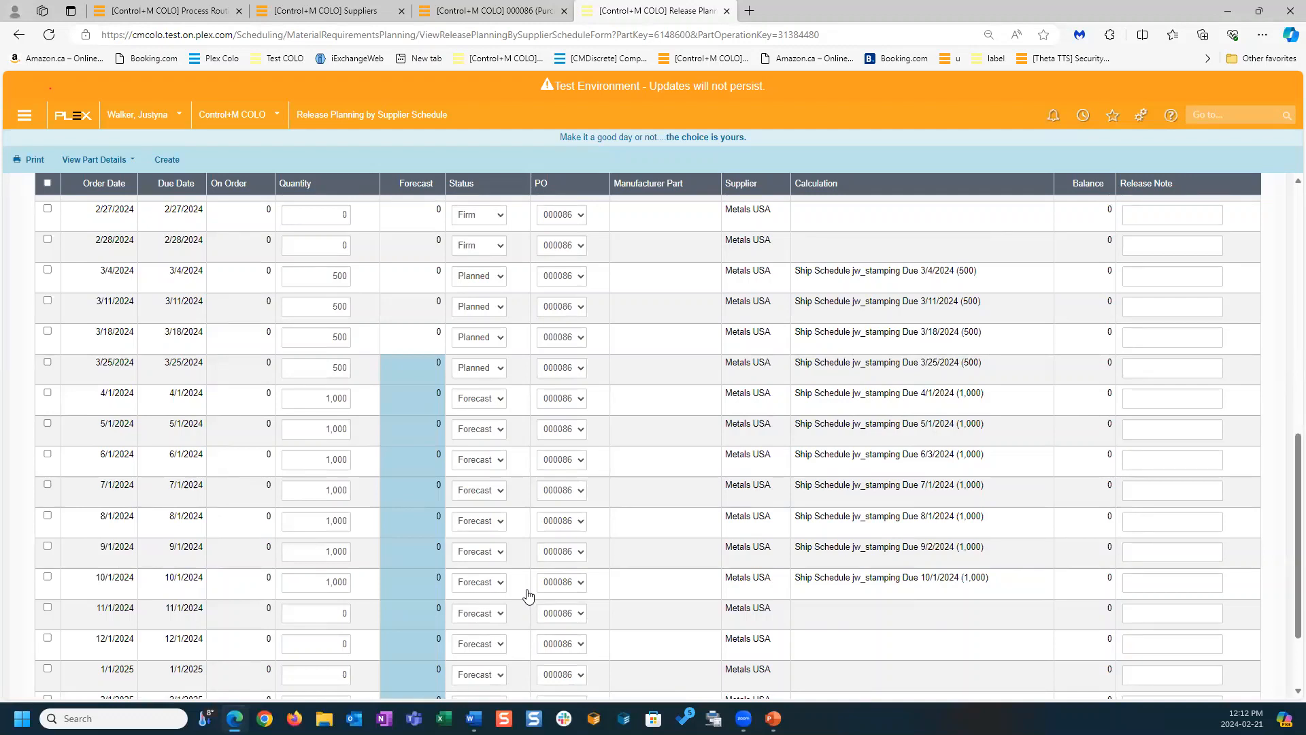
left_click(19, 34)
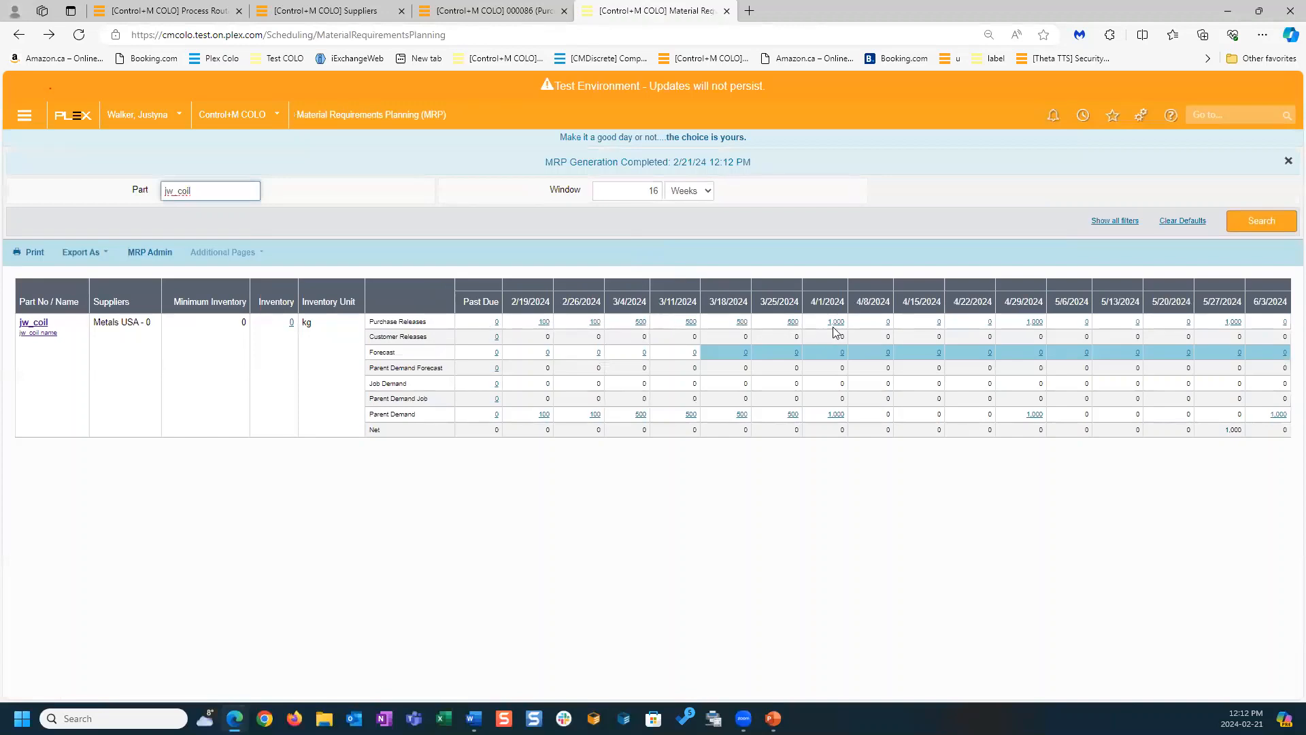
left_click(32, 324)
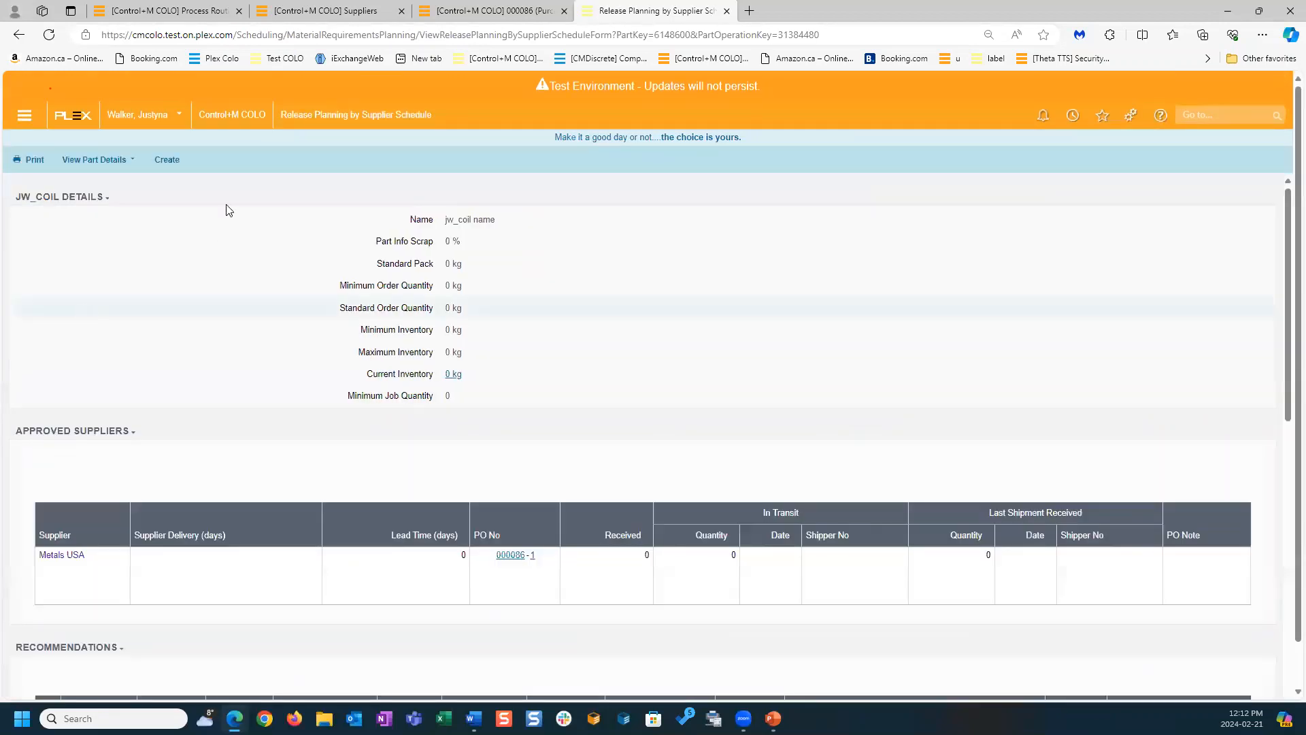
scroll(268, 353, "down", 2)
scroll(270, 354, "down", 1)
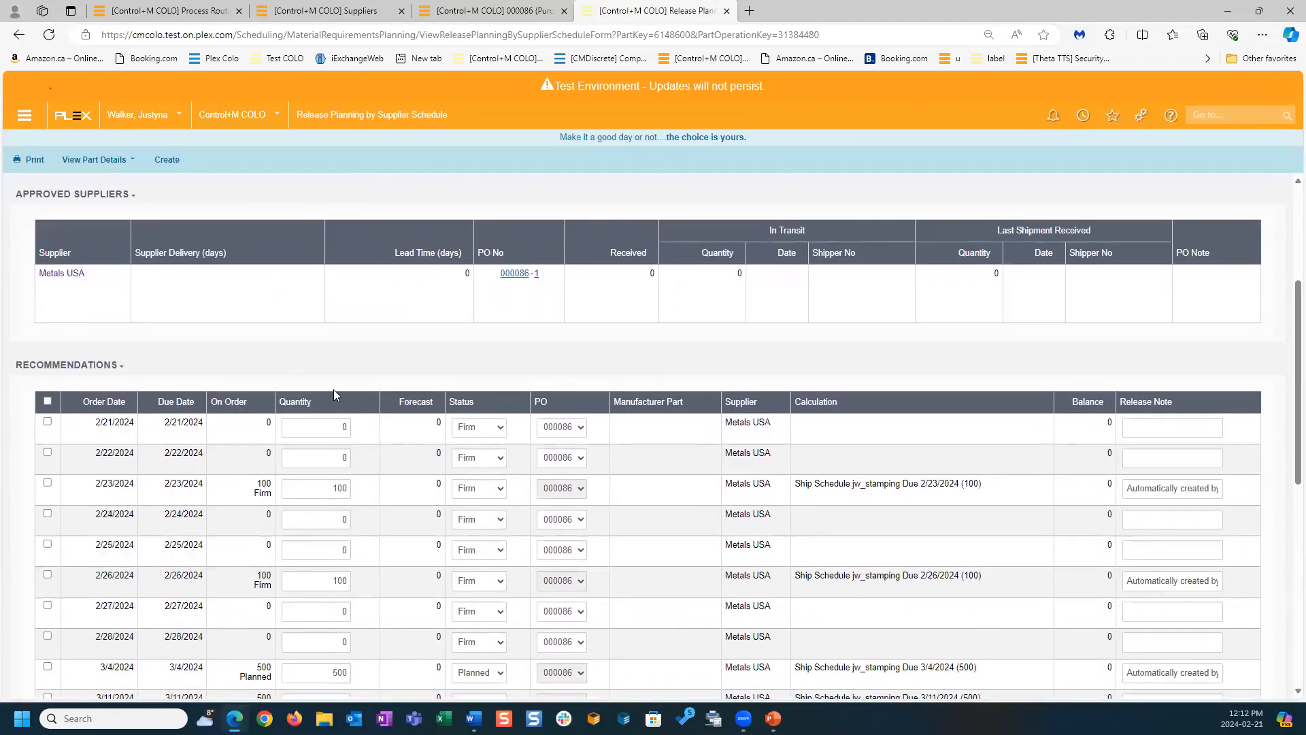
scroll(256, 452, "down", 1)
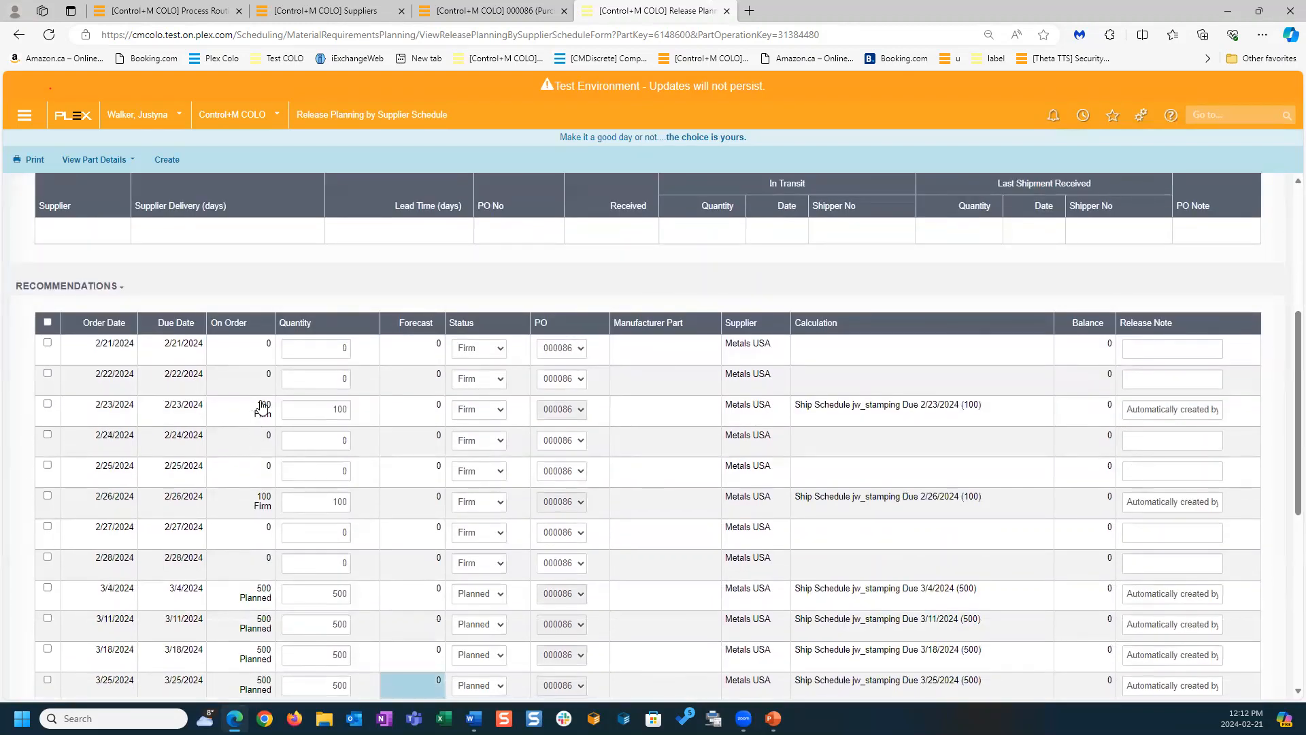
scroll(253, 510, "down", 1)
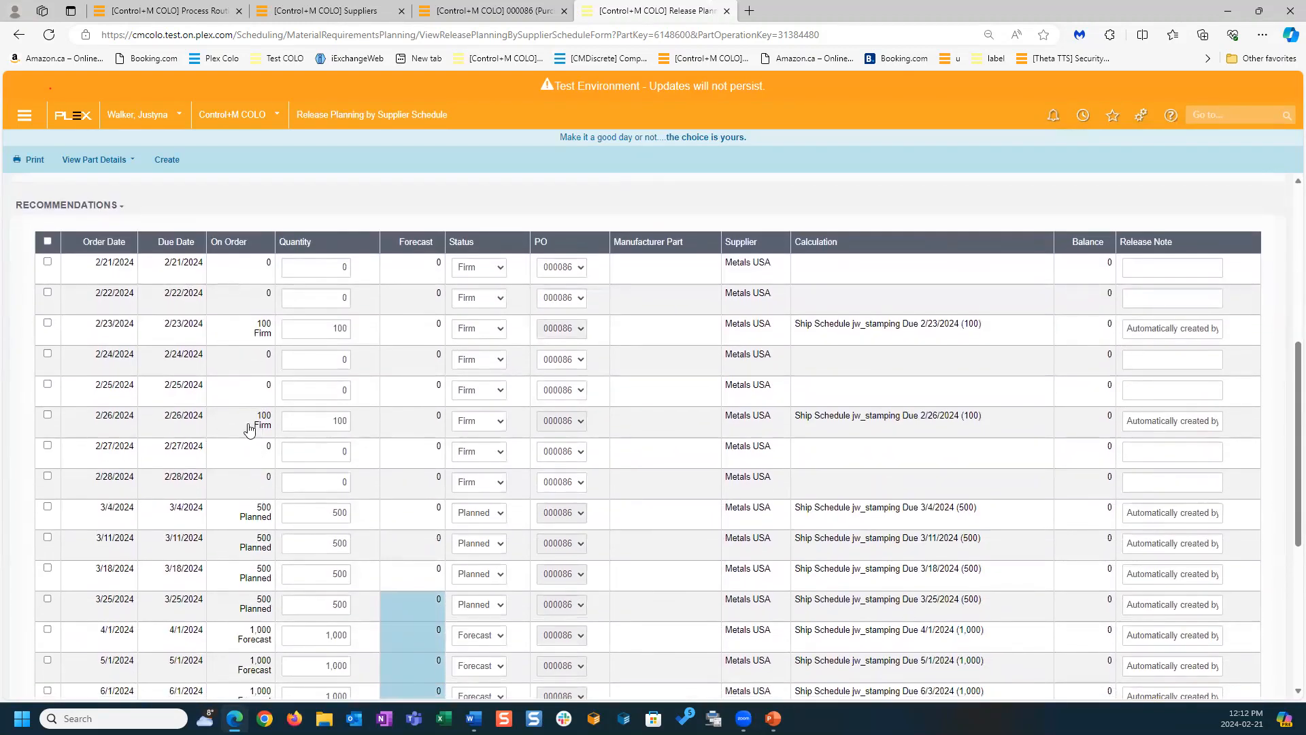
scroll(249, 429, "down", 2)
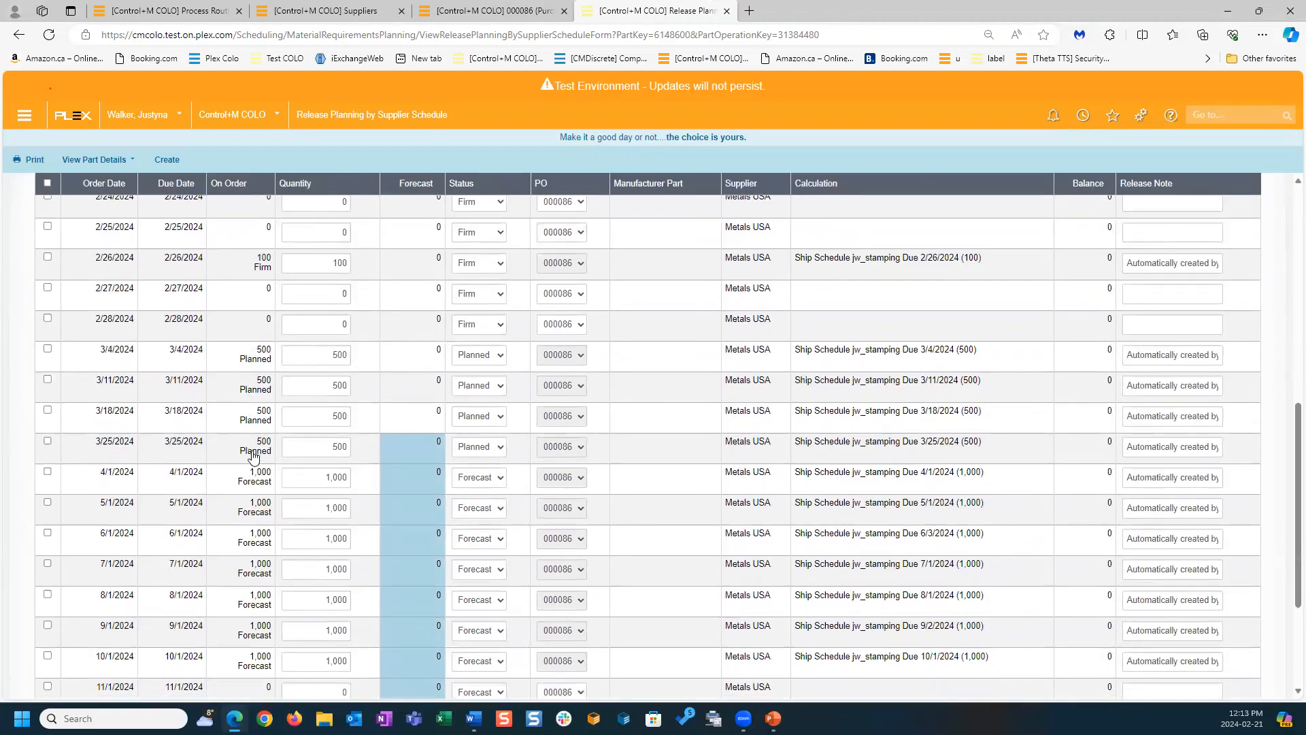
scroll(250, 462, "down", 1)
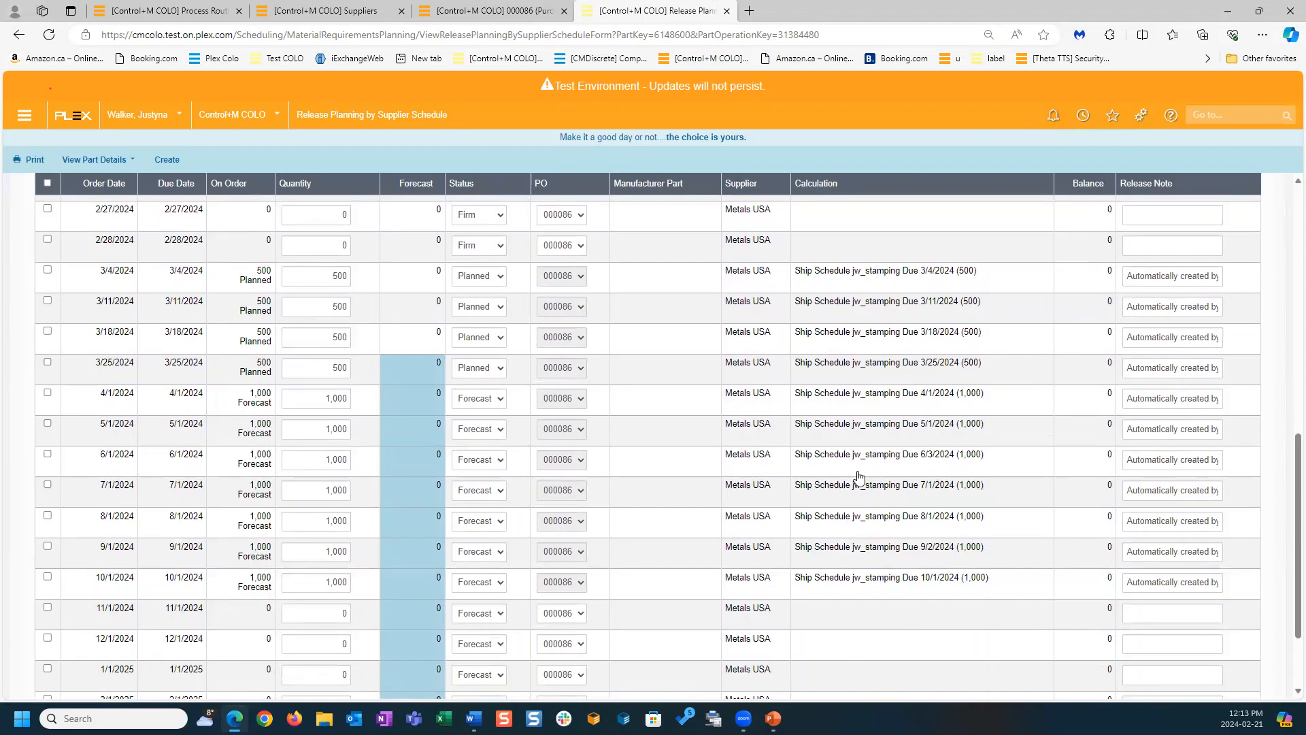
Open the releases of the approved supplier's purchase order line for jw_coil and review their quantities, due dates, statuses and notes.
scroll(816, 388, "up", 5)
scroll(748, 408, "up", 4)
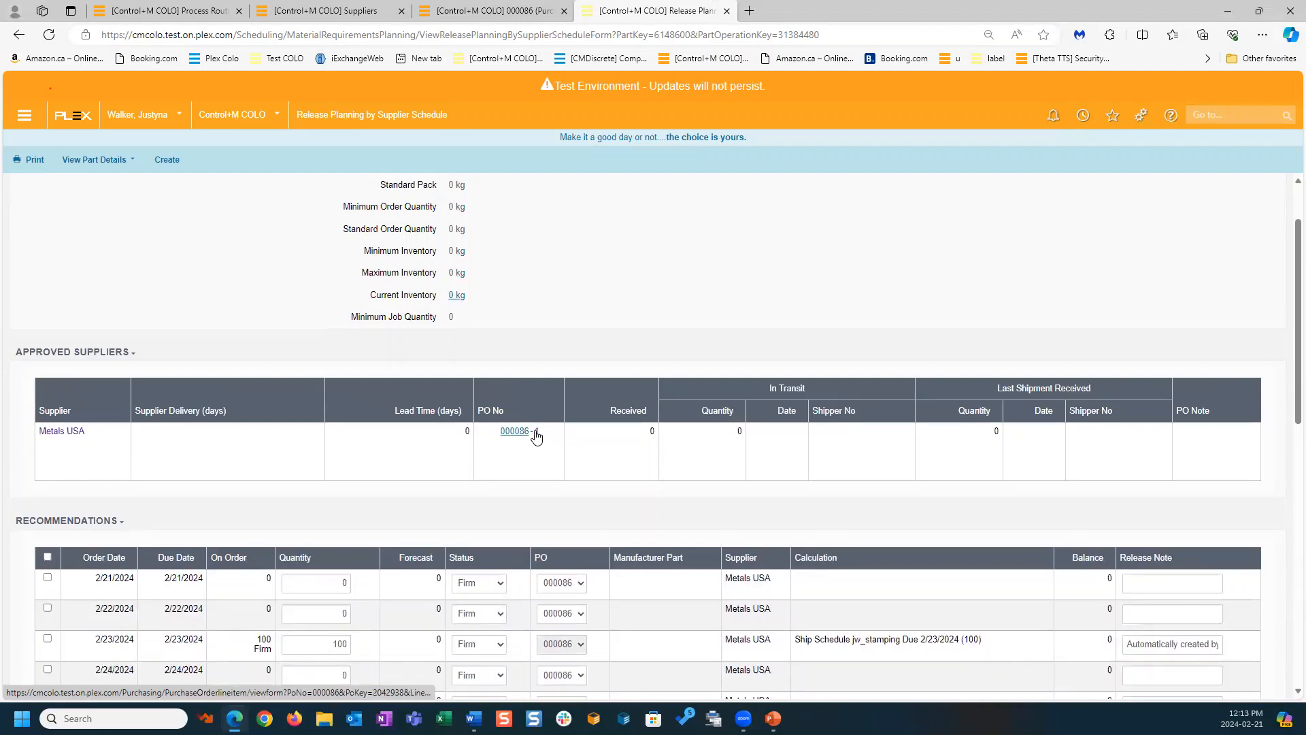
left_click(536, 431)
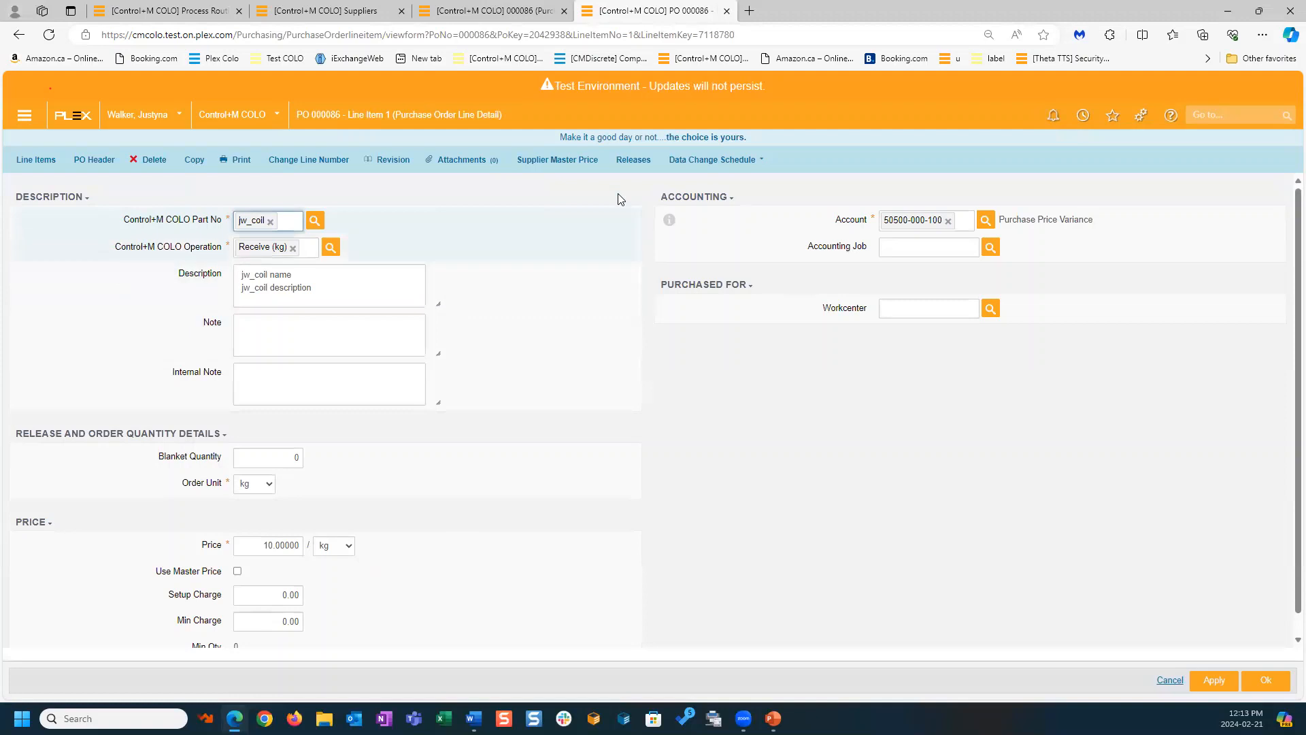
left_click(633, 159)
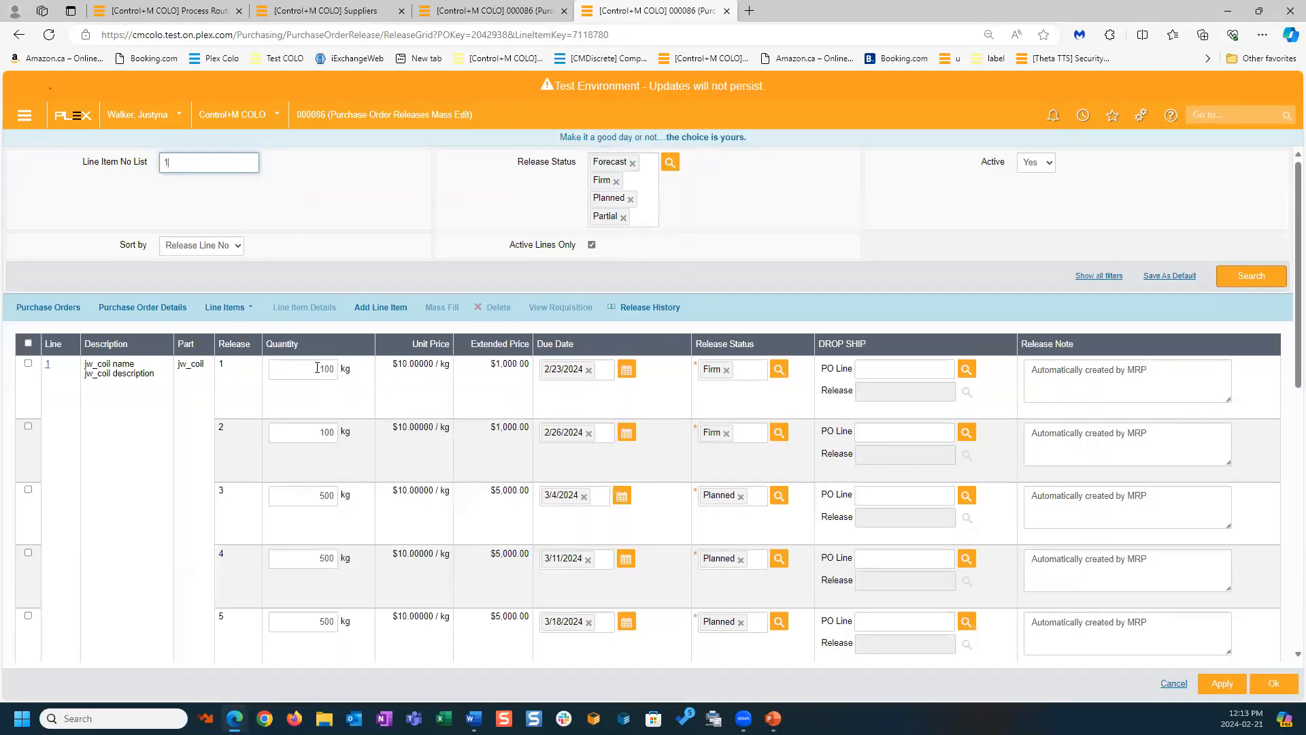
scroll(717, 443, "down", 3)
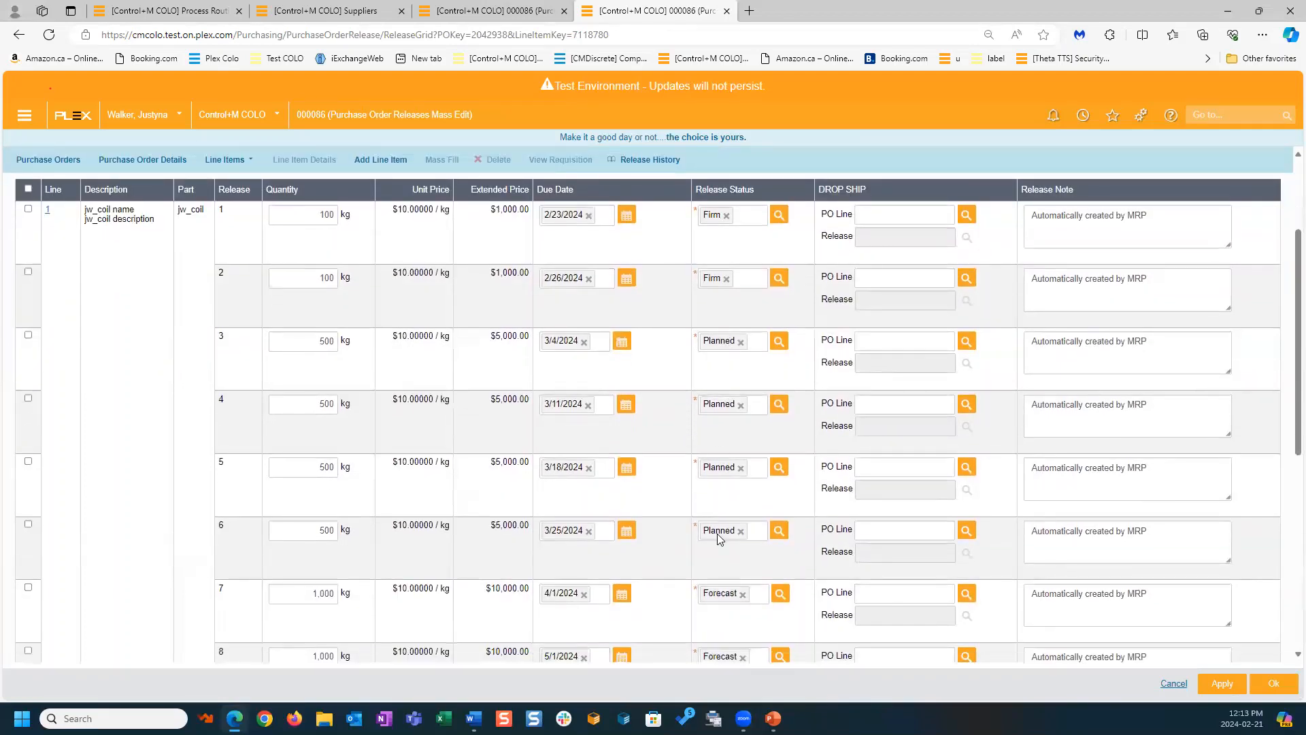
scroll(674, 519, "down", 1)
scroll(673, 518, "down", 4)
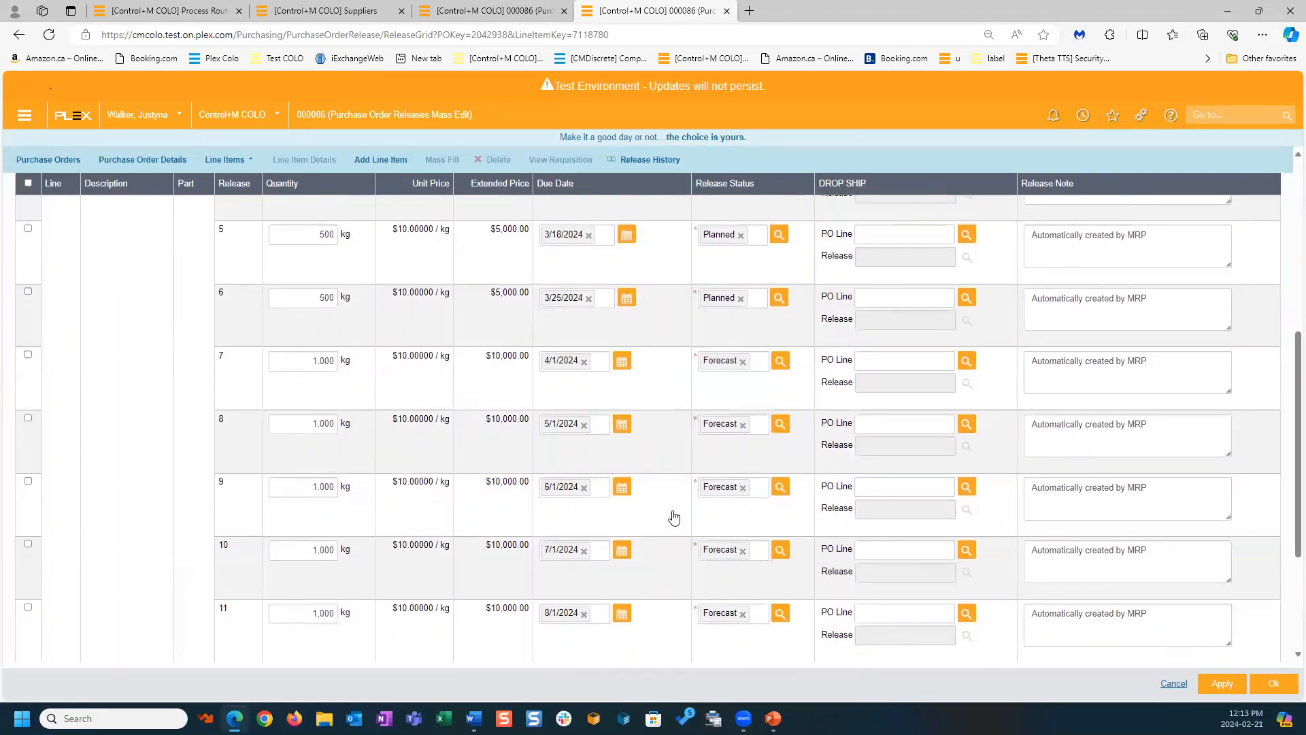
scroll(658, 604, "down", 3)
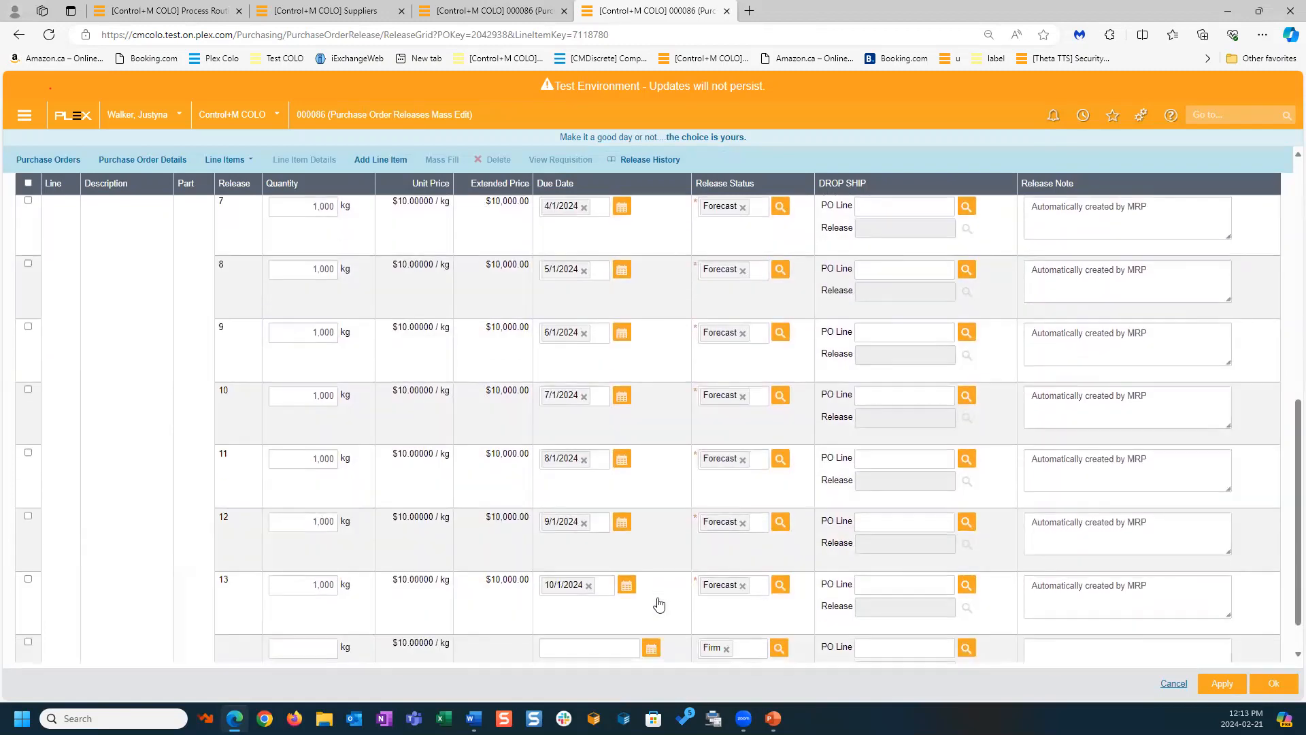
scroll(657, 603, "up", 10)
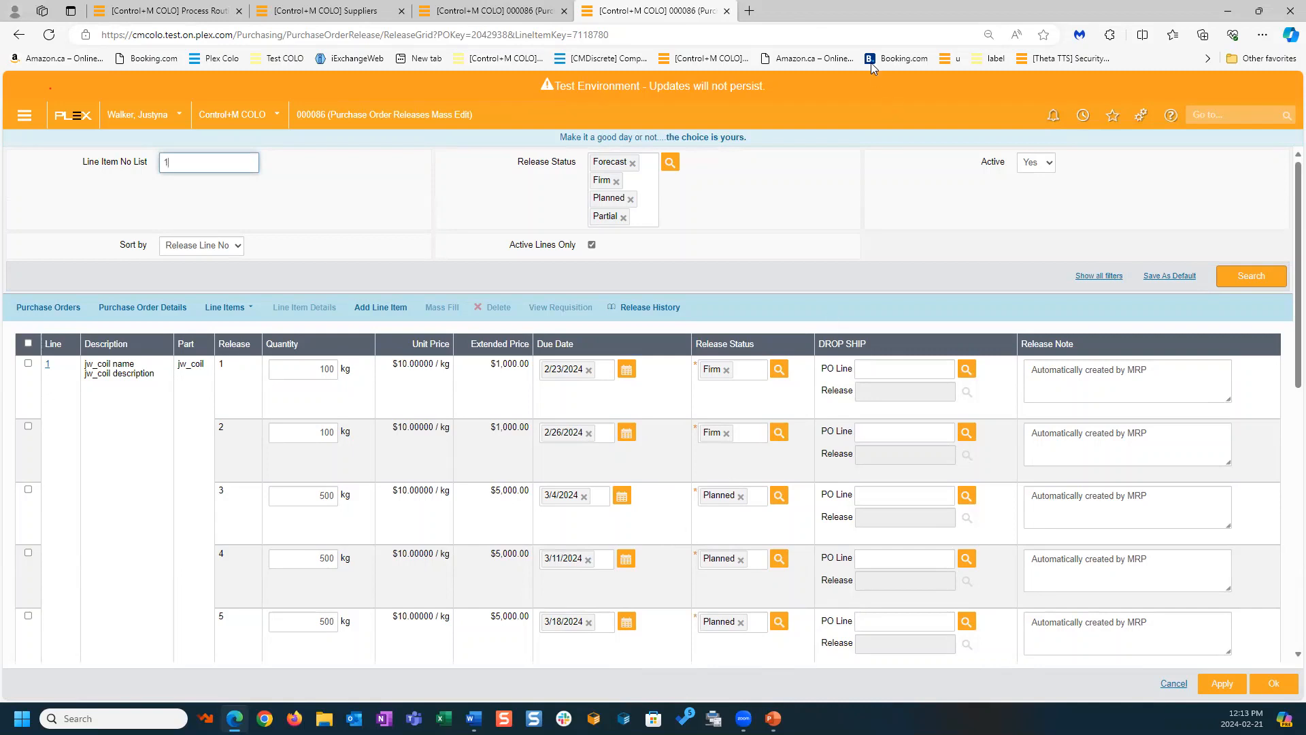
Switch to the PowerPoint presentation, start the slide show from the current slide and advance to the Other Considerations slide.
mouse_move(773, 718)
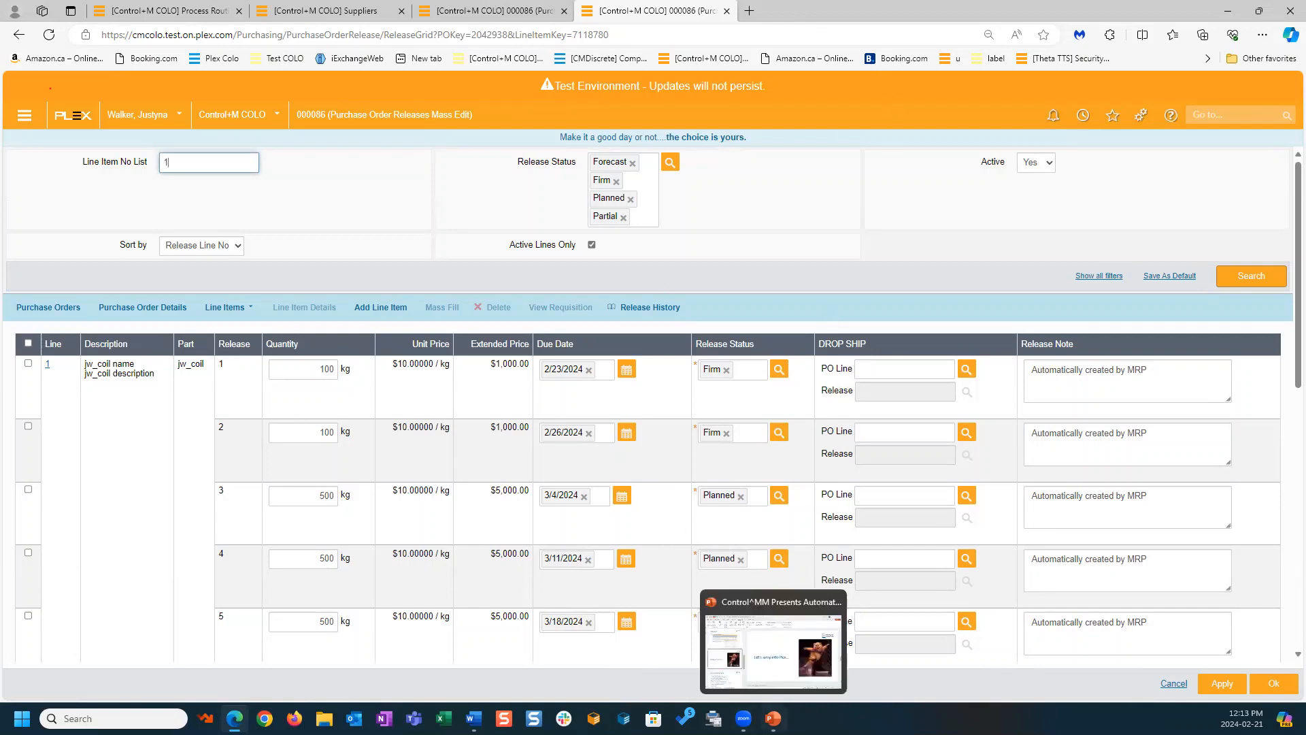
left_click(773, 650)
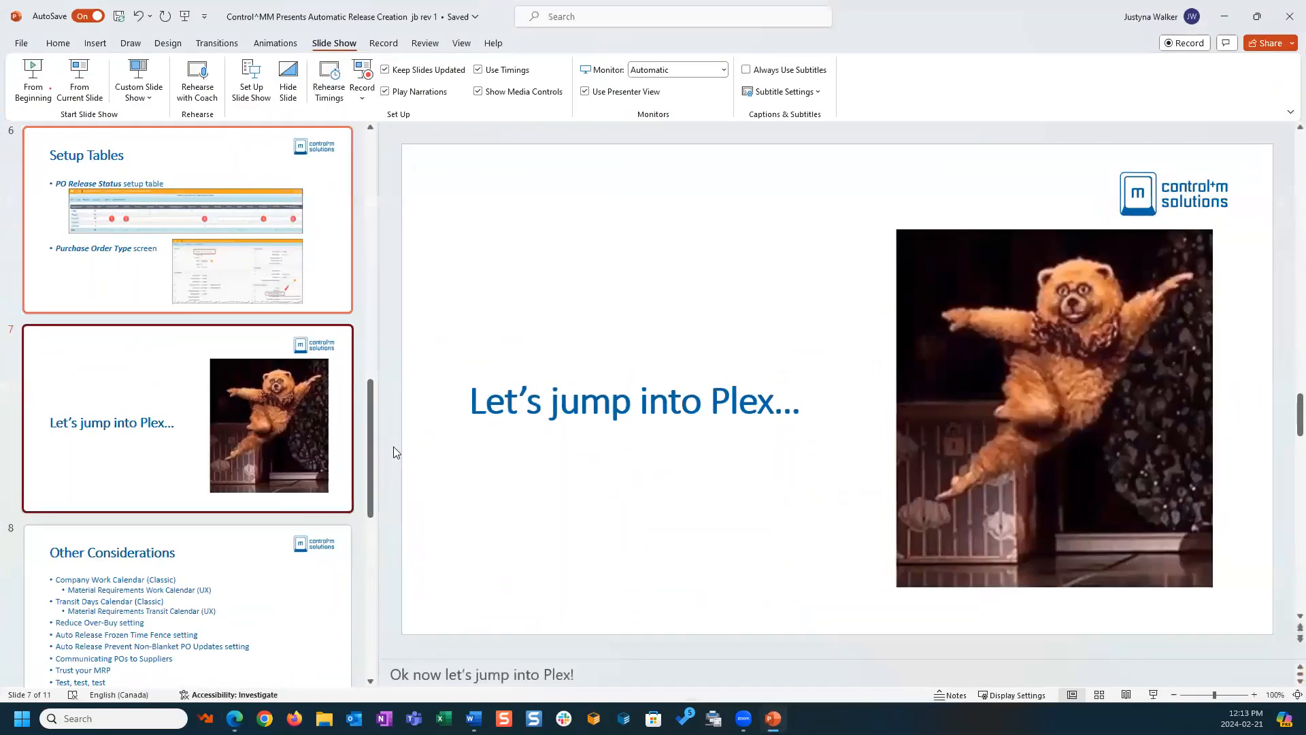
left_click(80, 78)
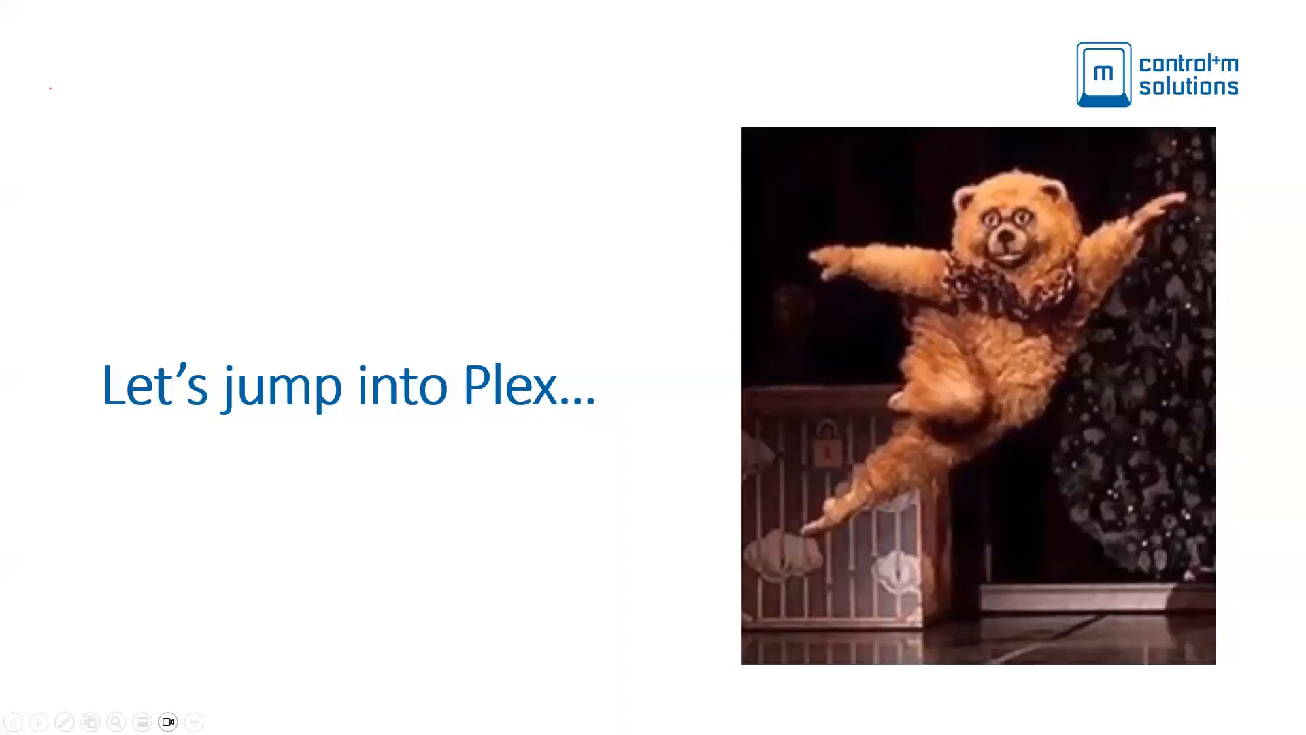
key("Right")
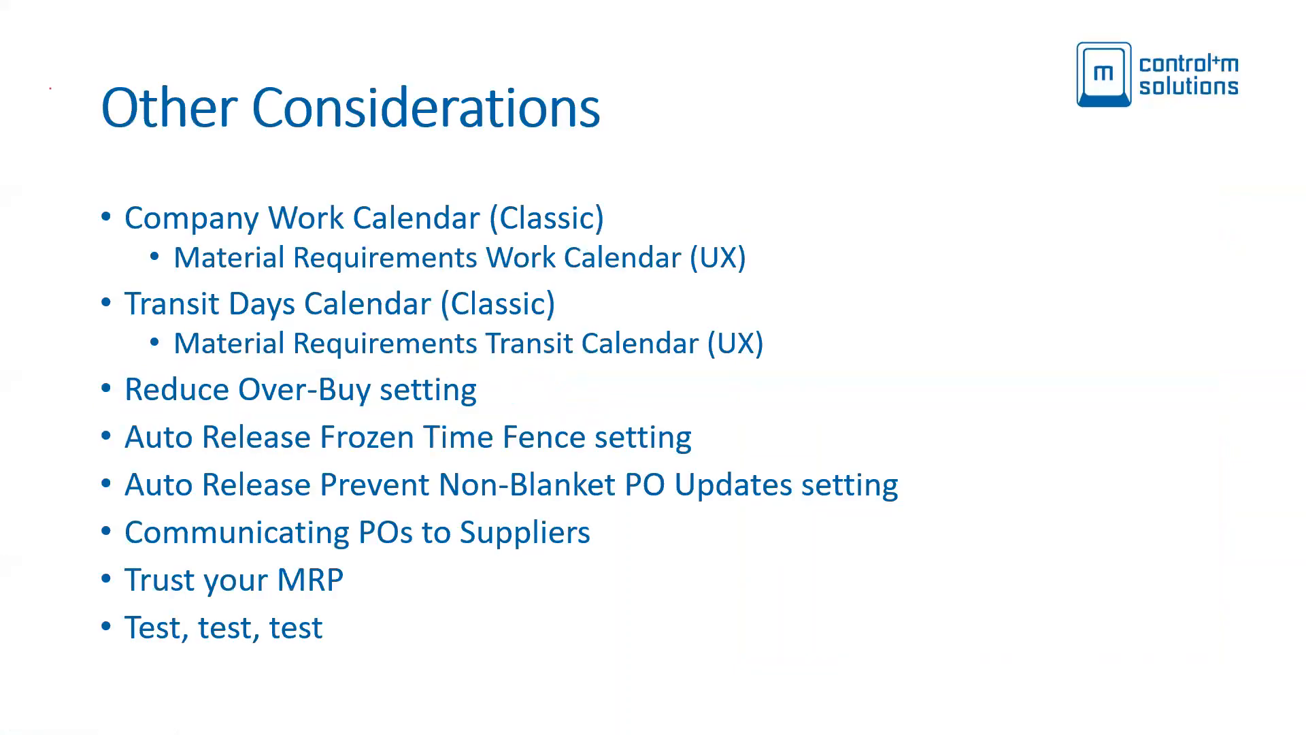